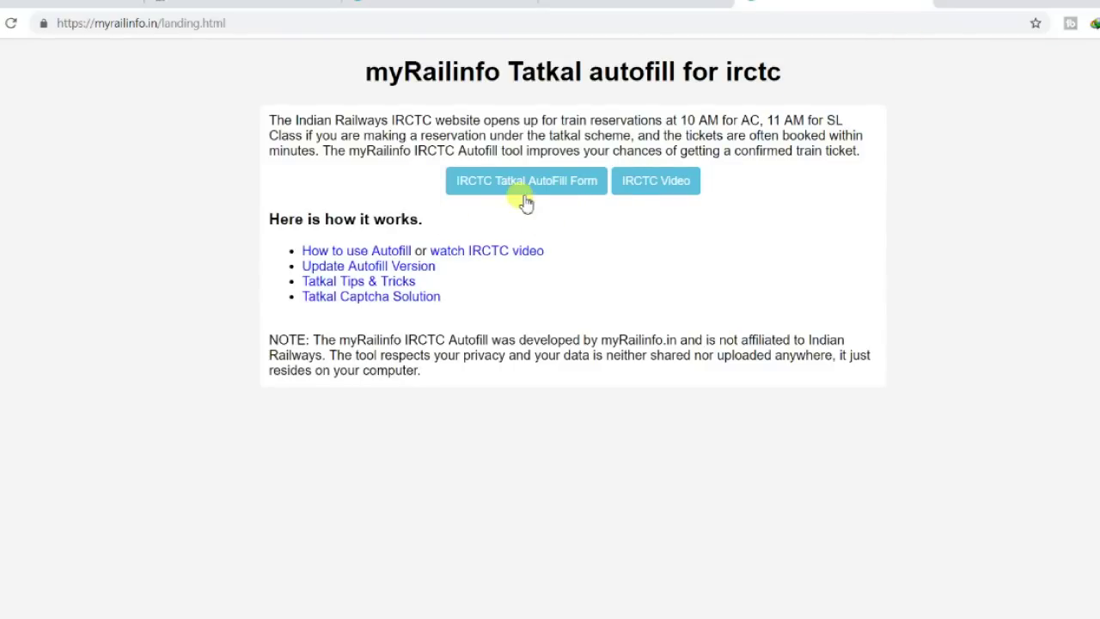
Open the IRCTC Tatkal AutoFill Form and close the Great Indian Festival popup.
click(489, 191)
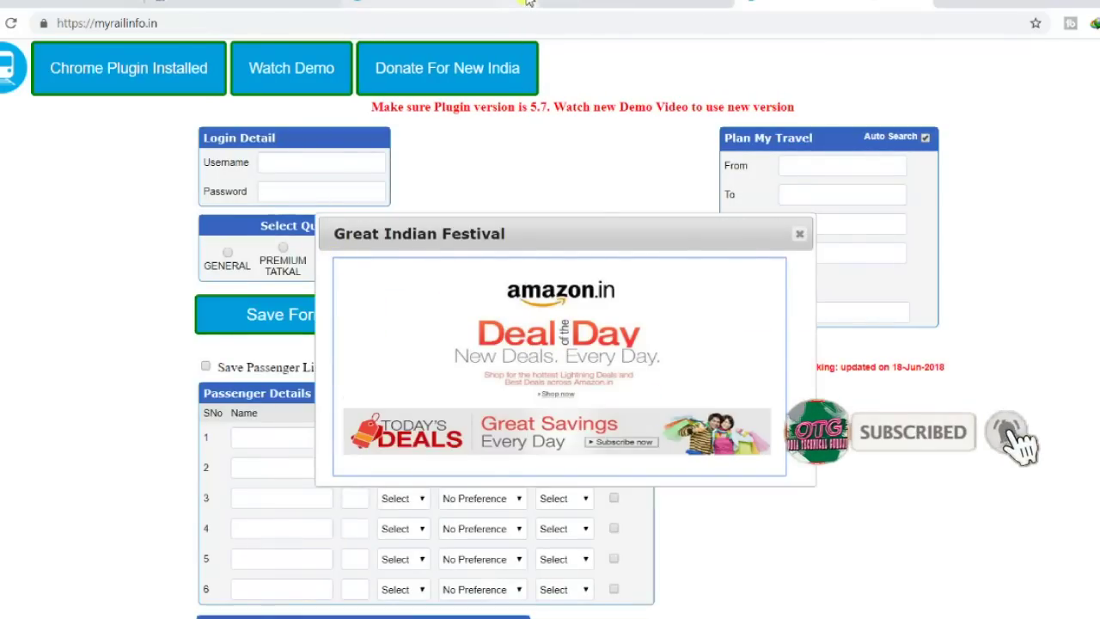
click(799, 233)
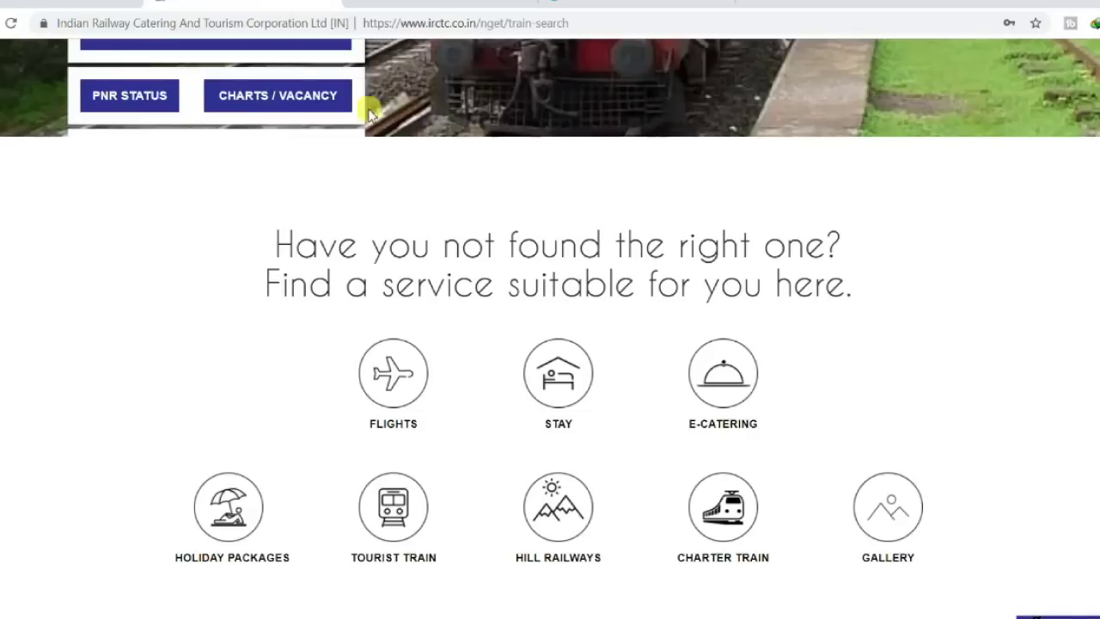
scroll(201, 422, up, 6)
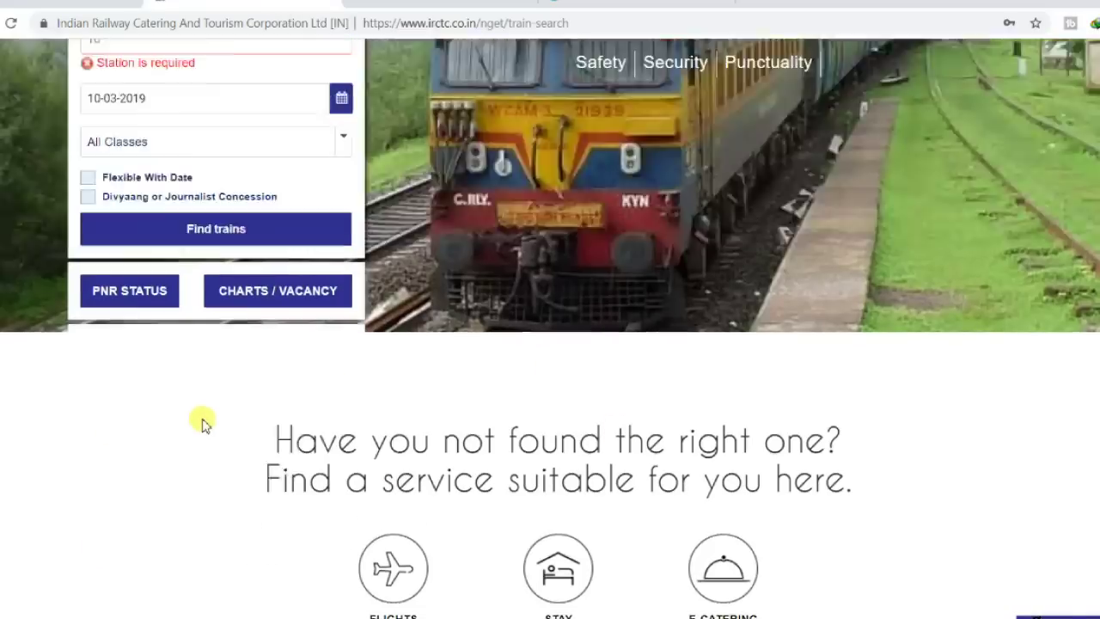
scroll(201, 422, down, 2)
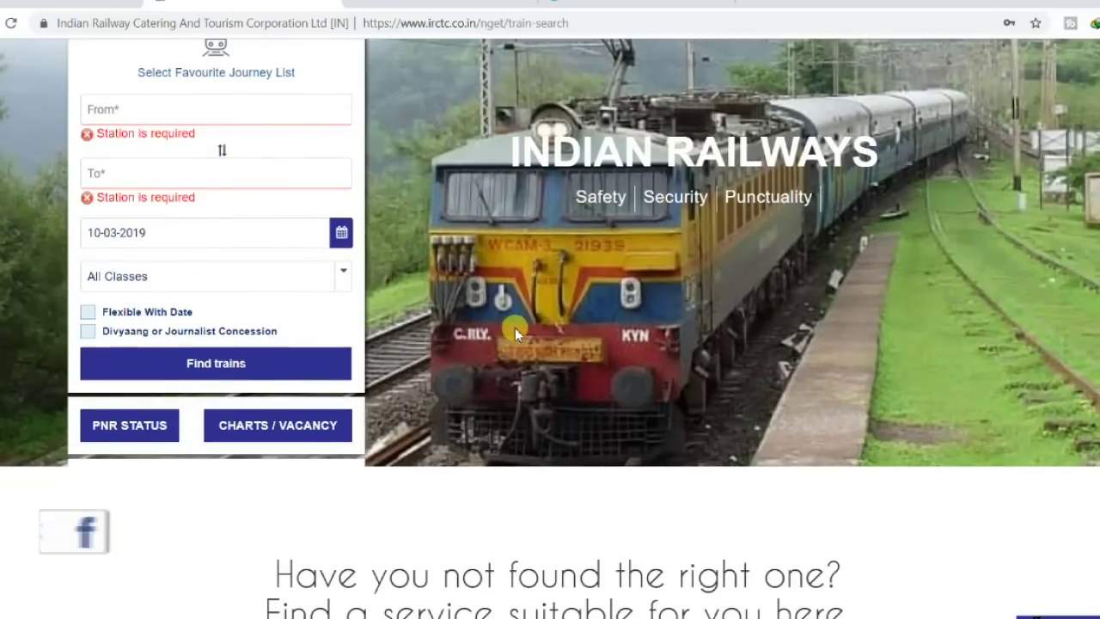
scroll(515, 328, up, 2)
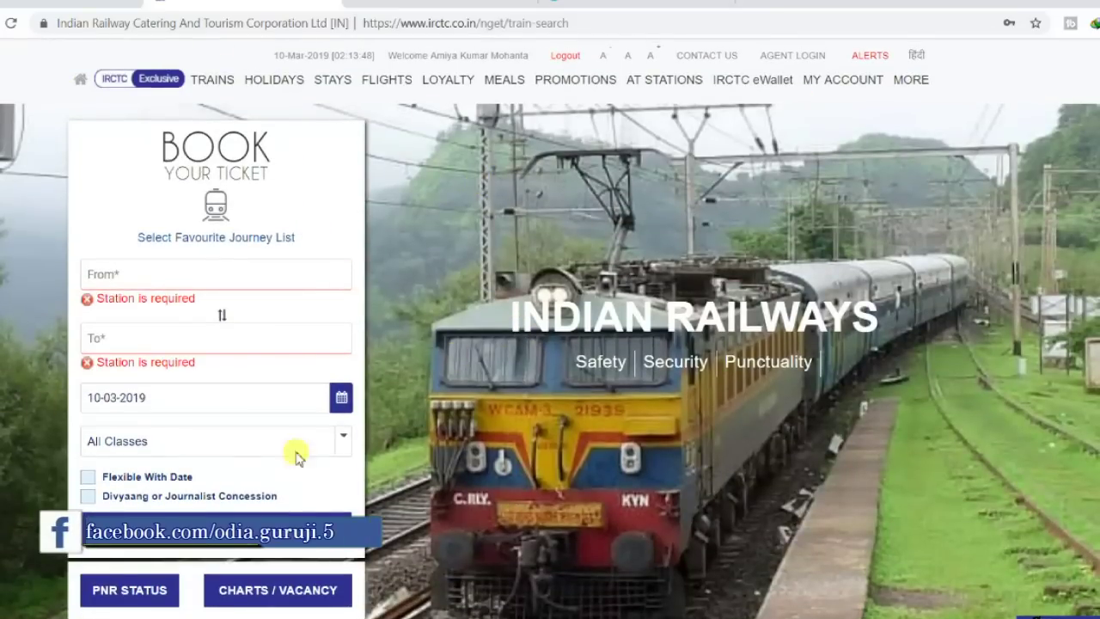
Back on the autofill form, step through the IRCTC username and password fields.
click(633, 6)
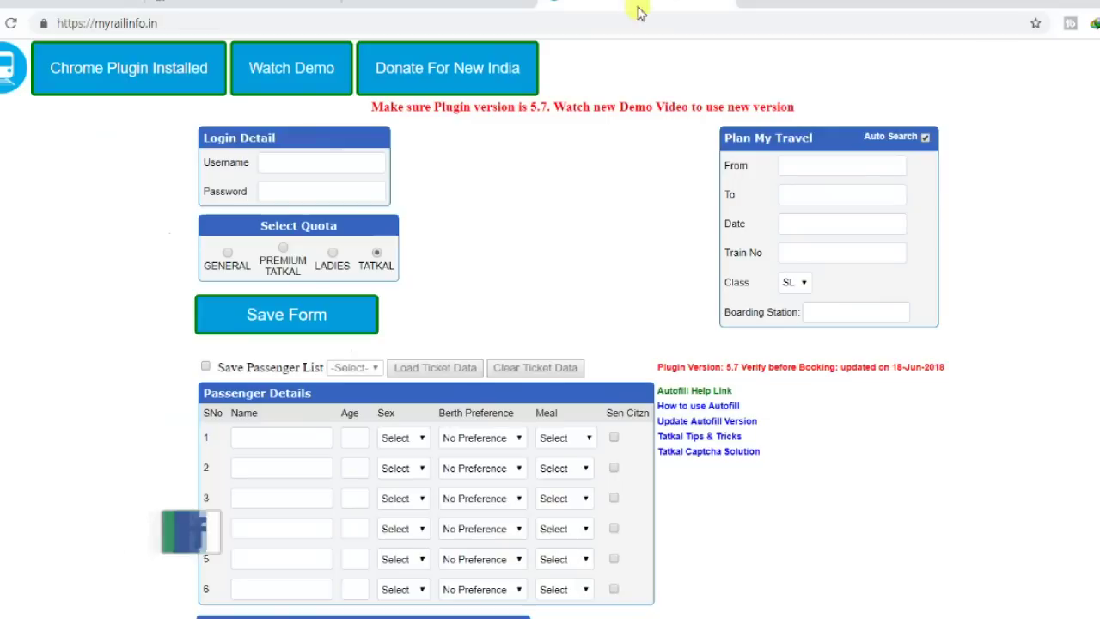
click(295, 163)
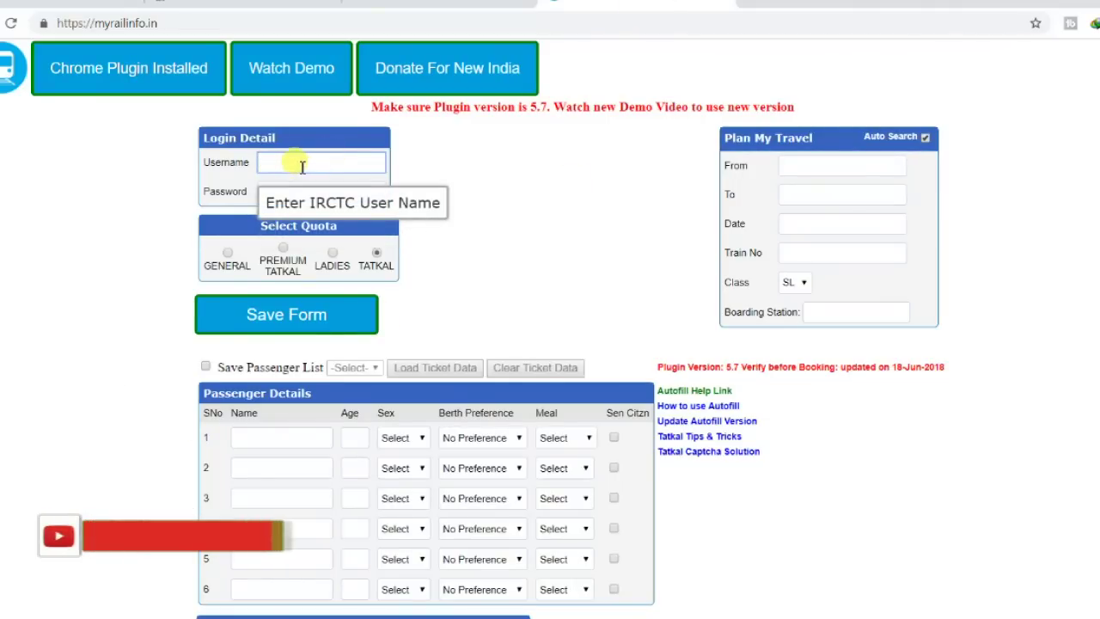
click(292, 193)
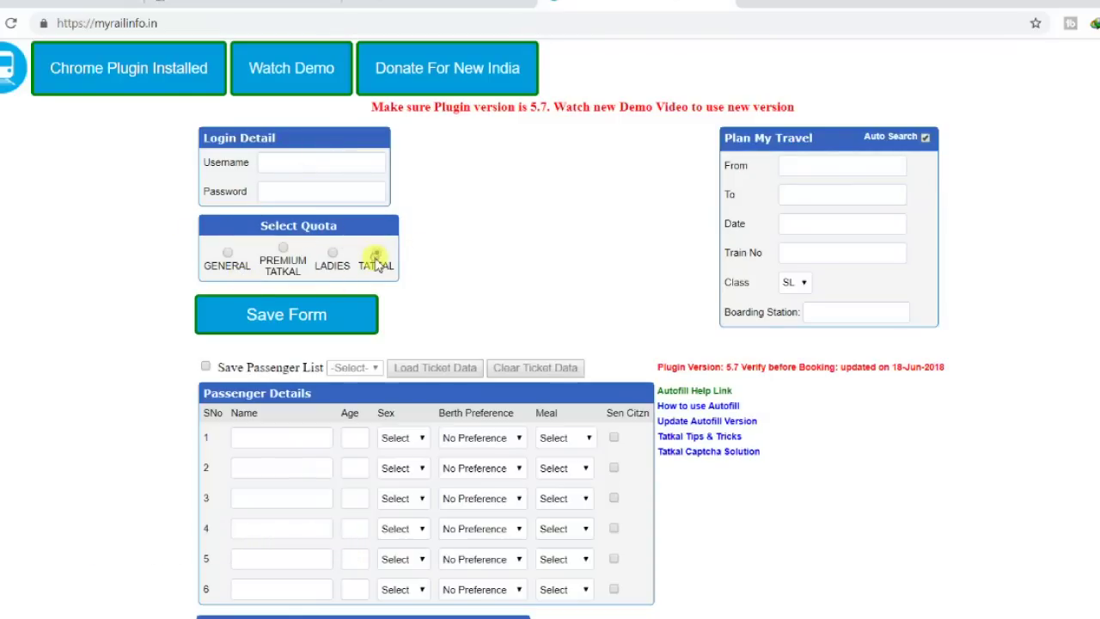
Set From to BHUBANESWAR - BBS, To to NEW DELHI - NDLS, and date 11-03-2019.
click(817, 160)
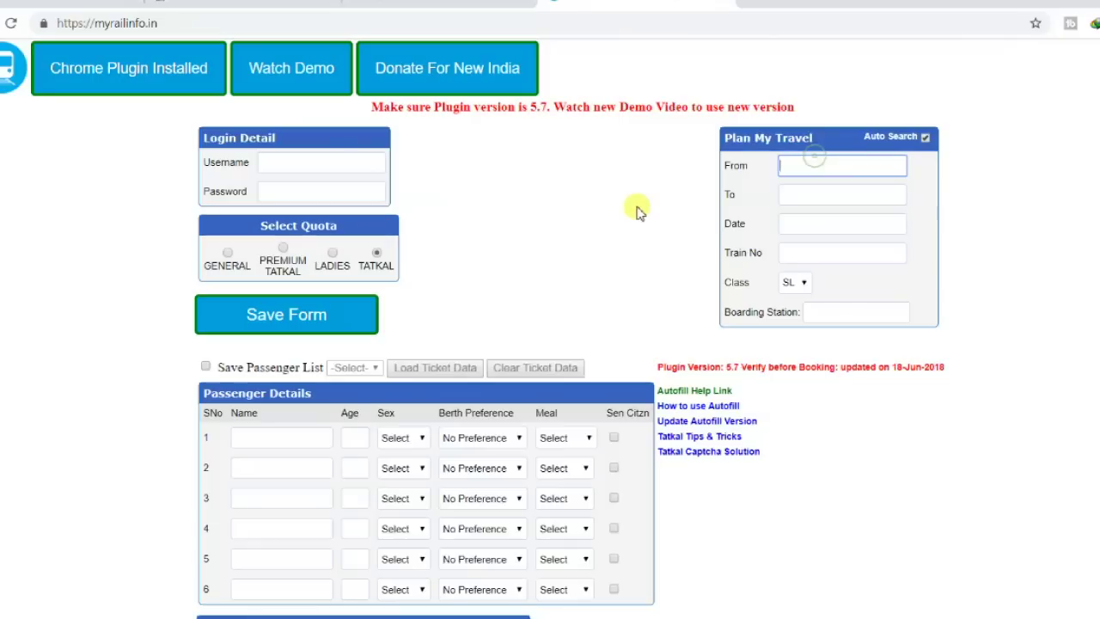
text(bbs)
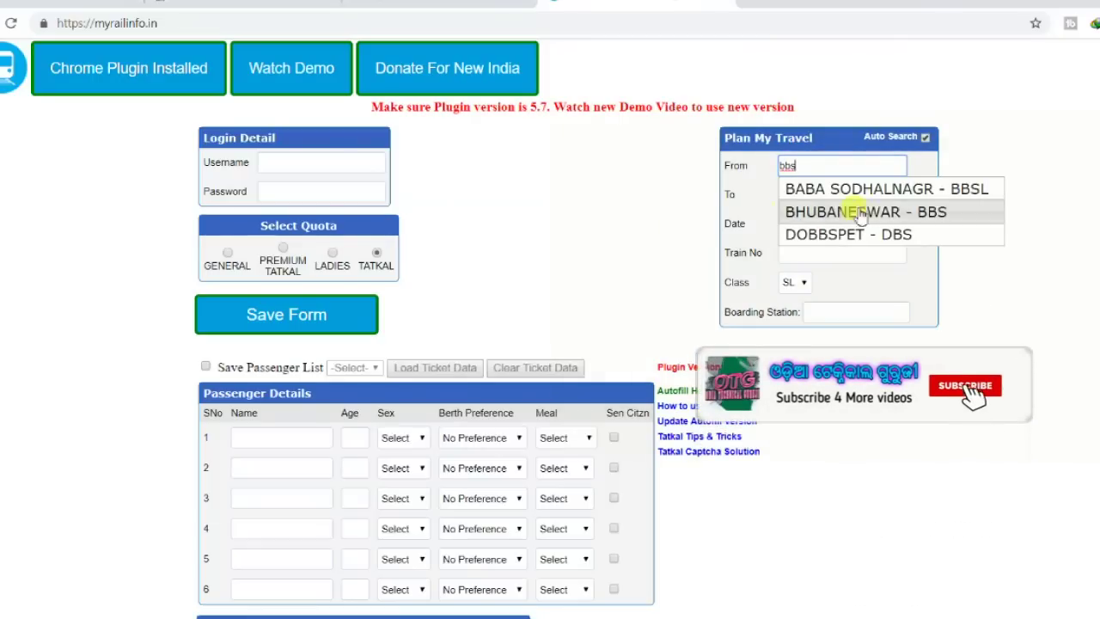
click(859, 212)
click(827, 195)
text(ndls)
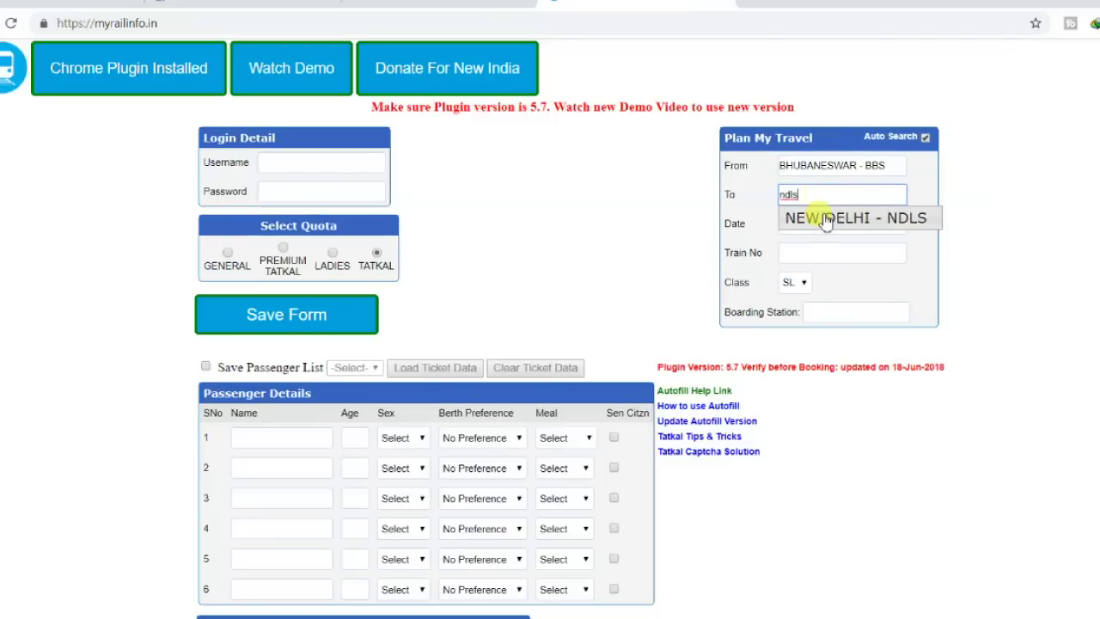
click(825, 215)
click(821, 225)
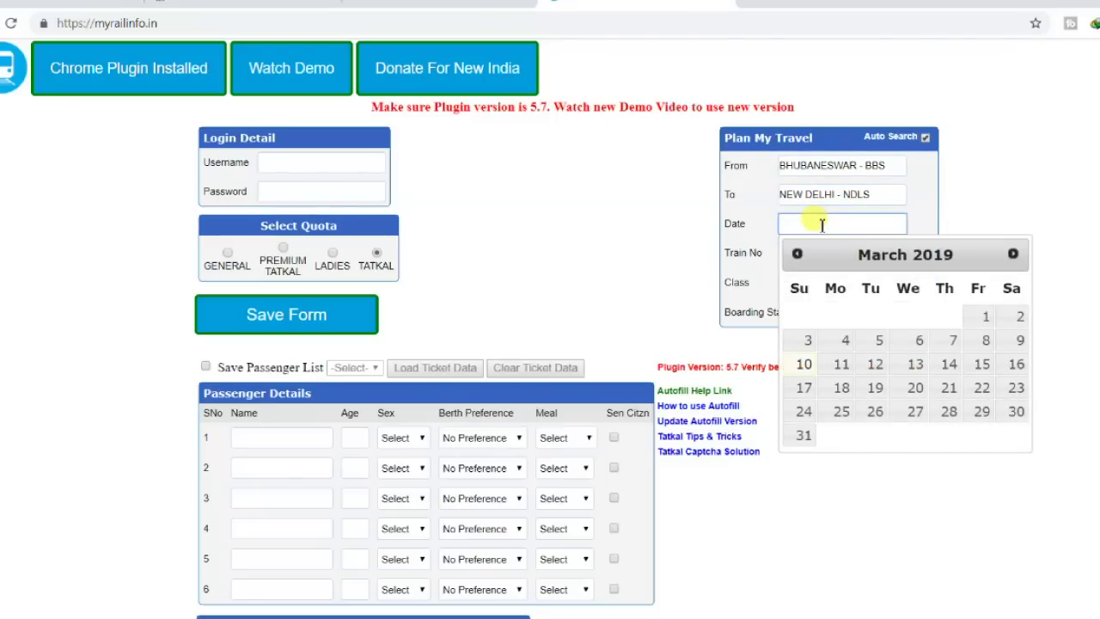
click(842, 363)
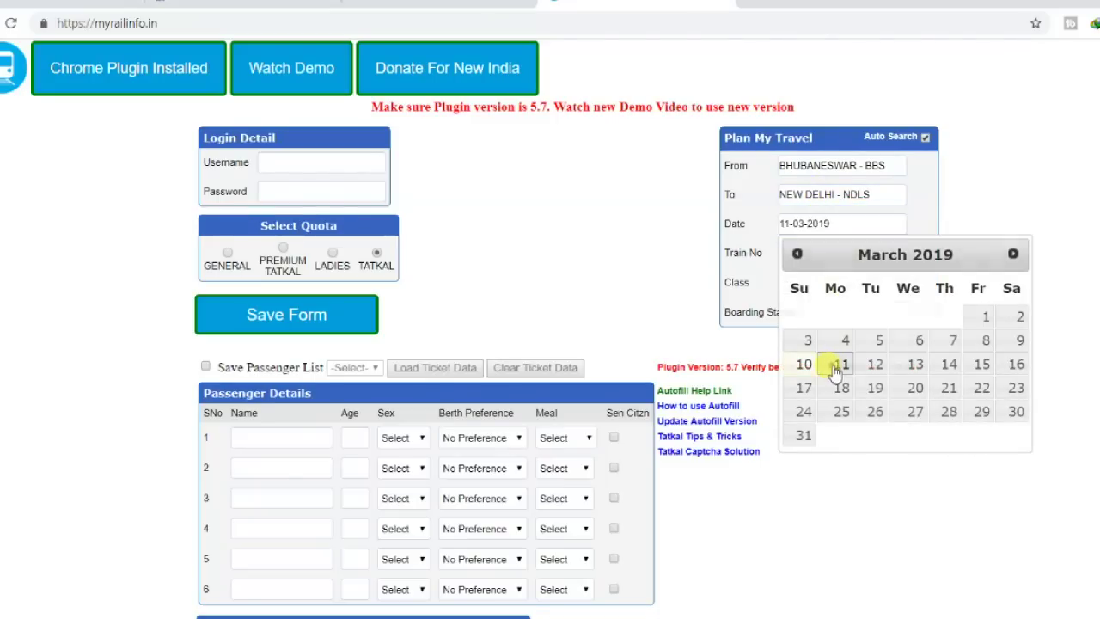
click(817, 254)
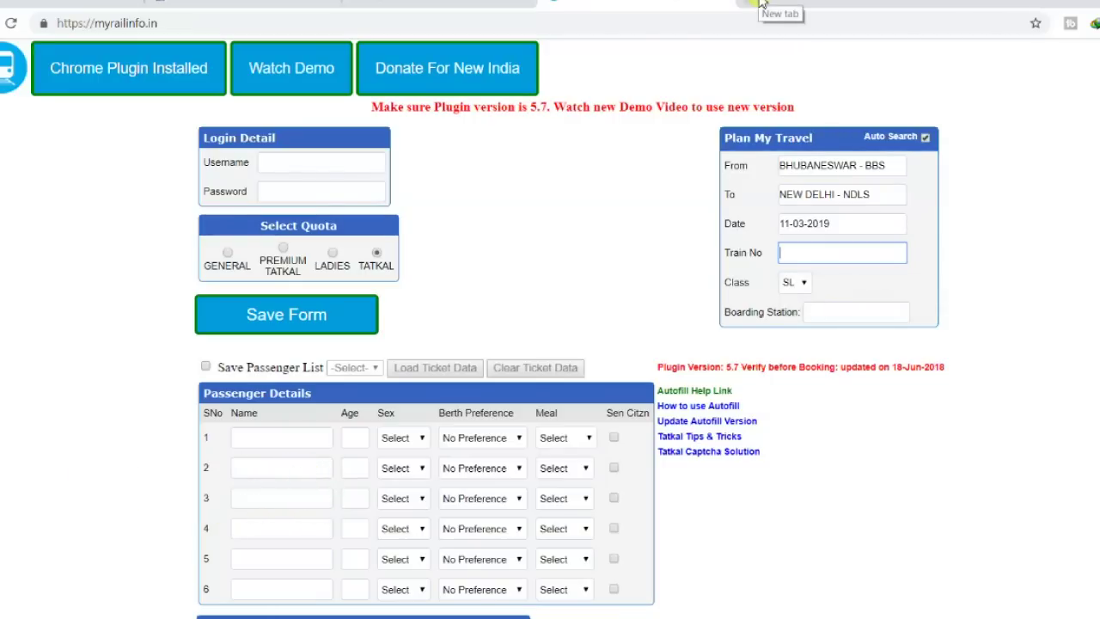
On IRCTC, set From to BHUBANESWAR - BBS and To to NEW DELHI - NDLS.
click(258, 4)
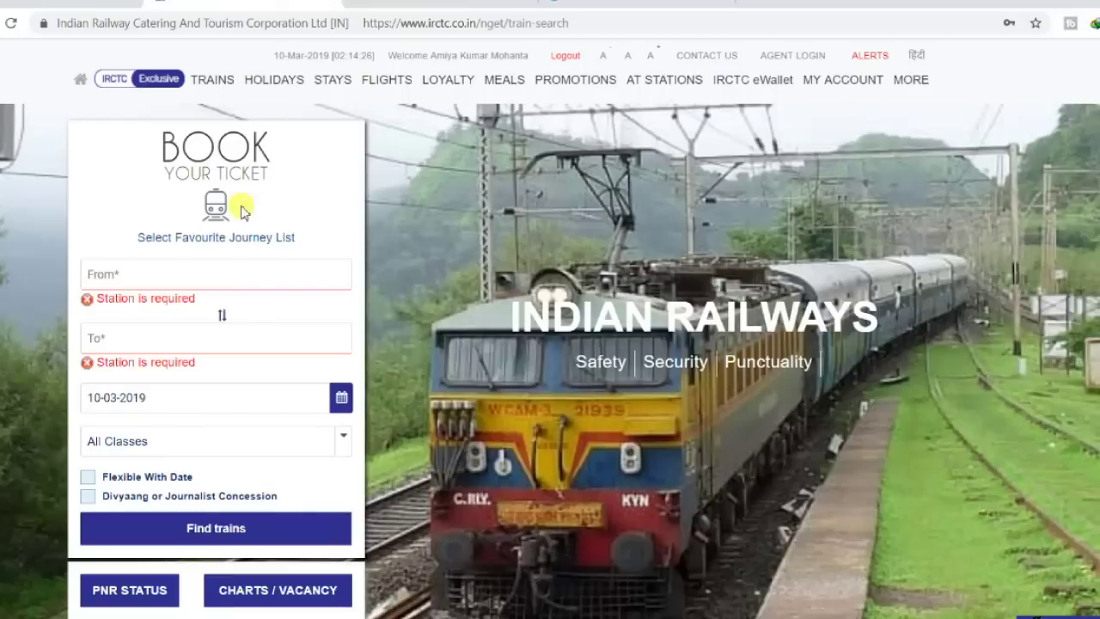
click(170, 273)
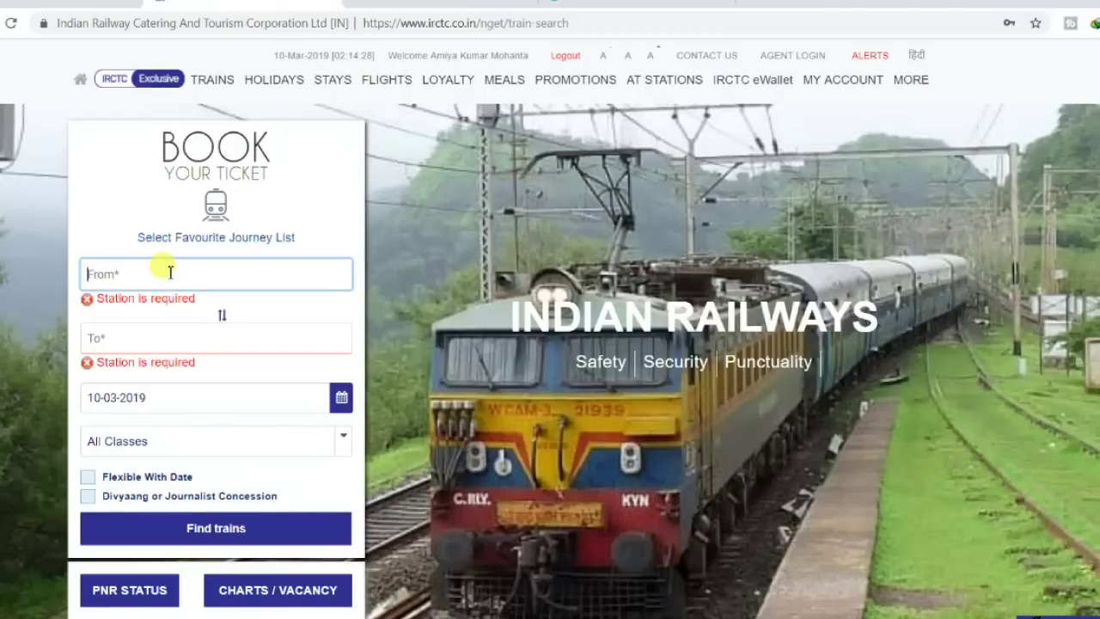
text(BBS)
click(159, 304)
click(142, 318)
text(ndls)
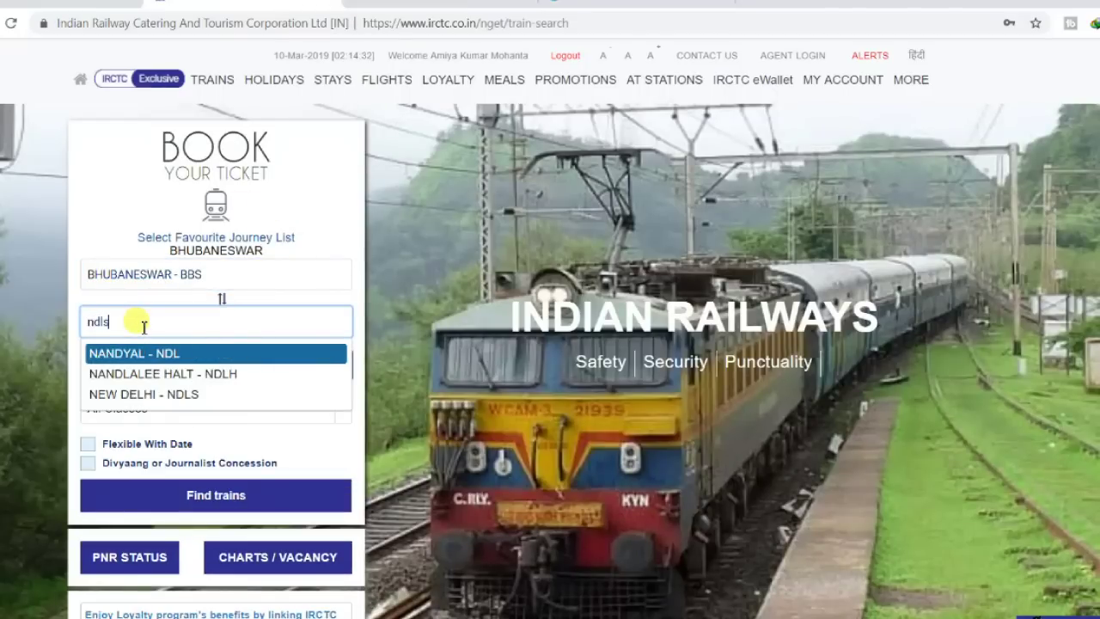
click(147, 354)
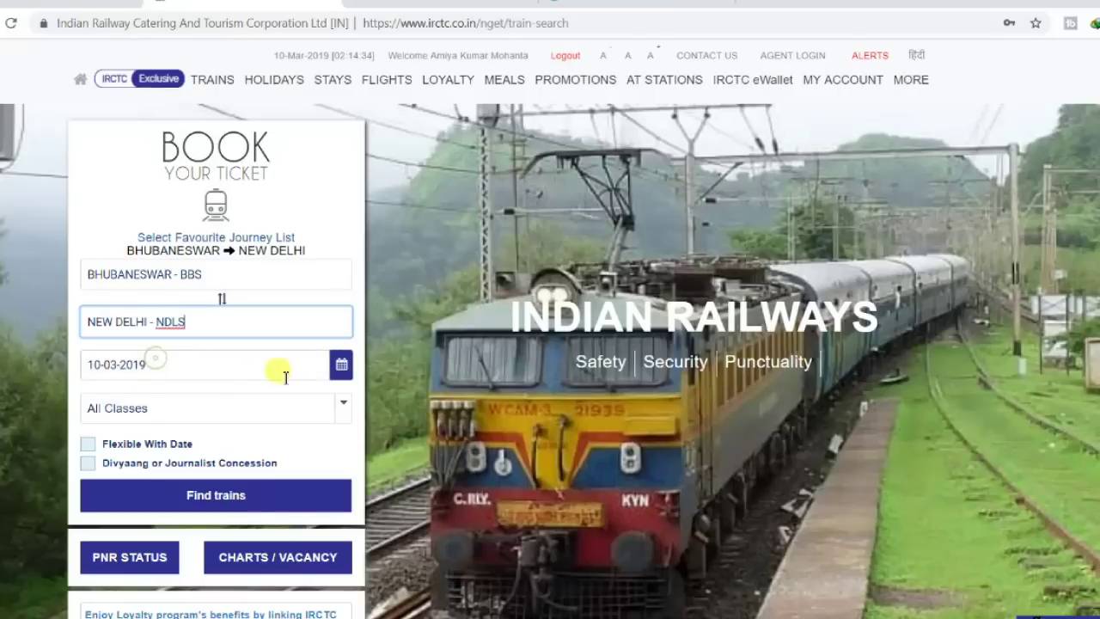
Pick 11 March 2019 in the calendar and search for trains.
click(336, 368)
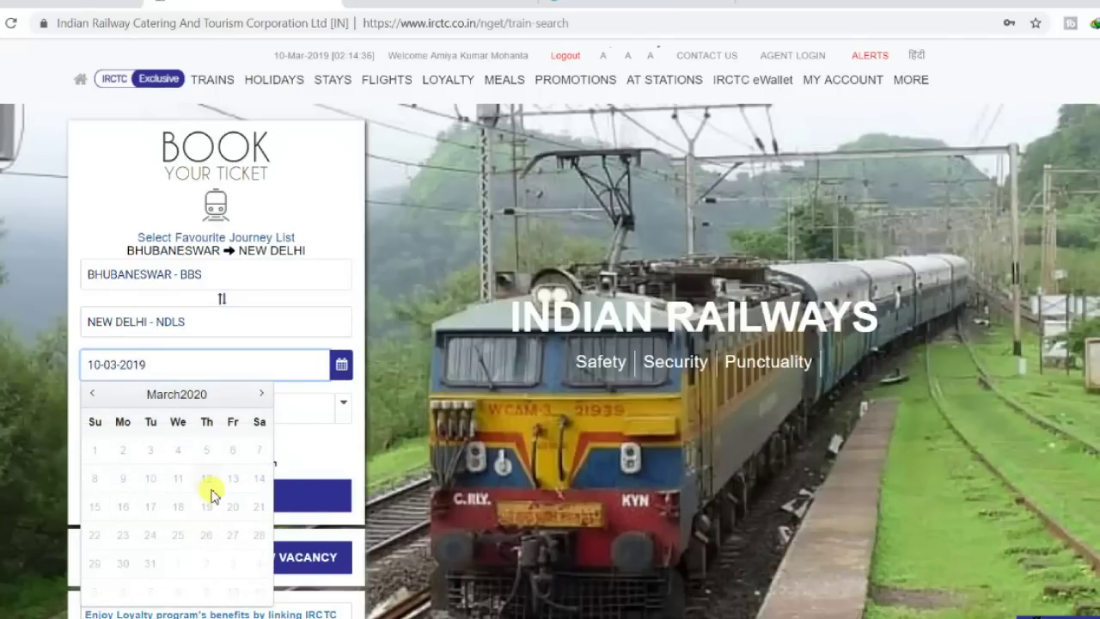
click(93, 394)
click(93, 395)
click(93, 395)
click(94, 395)
click(93, 395)
click(94, 395)
click(94, 396)
click(93, 396)
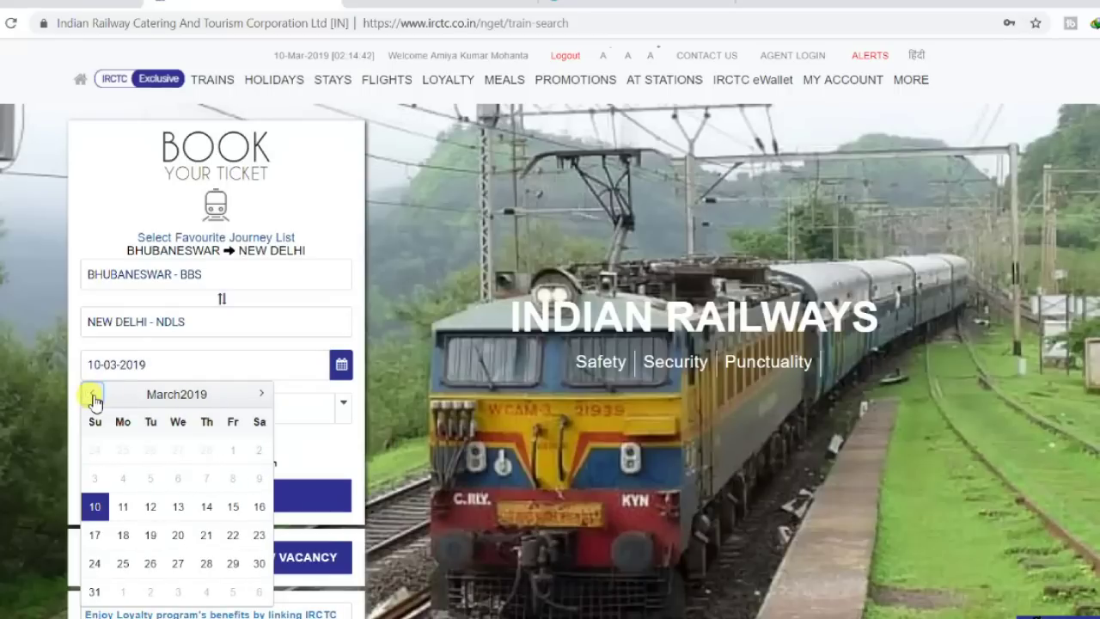
click(123, 506)
click(183, 495)
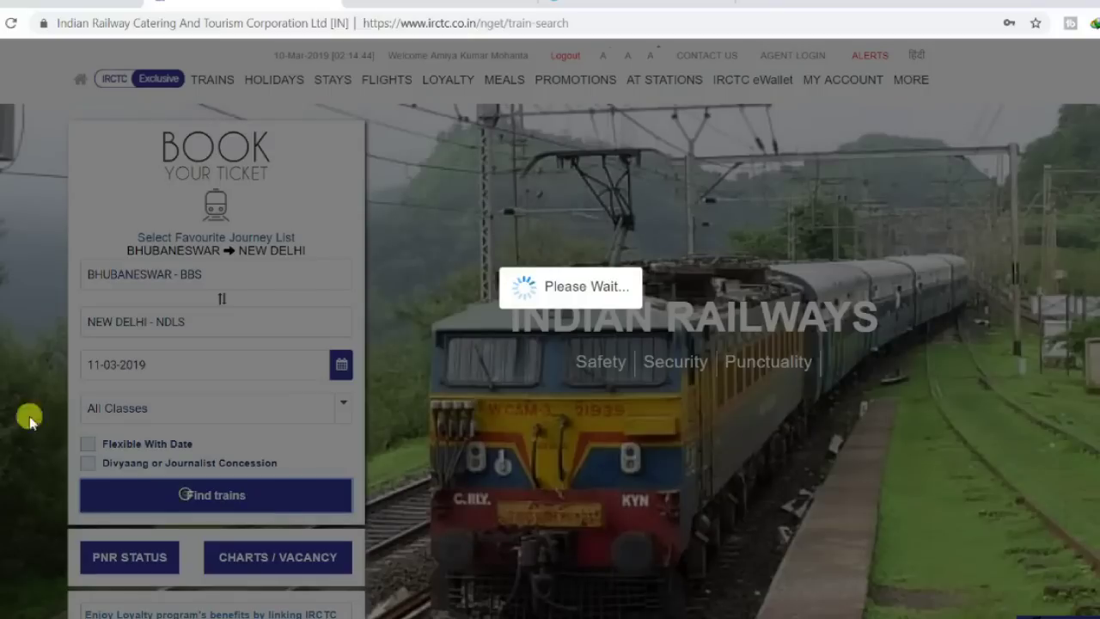
Copy the NANDAN KANAN EXP train number 12815 from the results.
scroll(506, 369, down, 5)
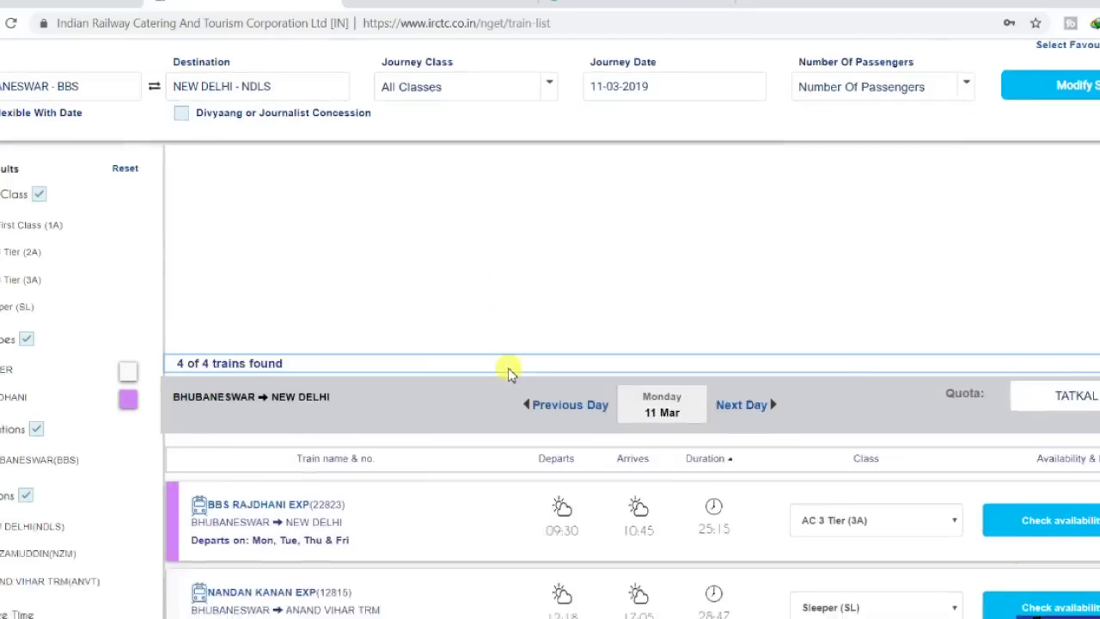
scroll(277, 353, down, 1)
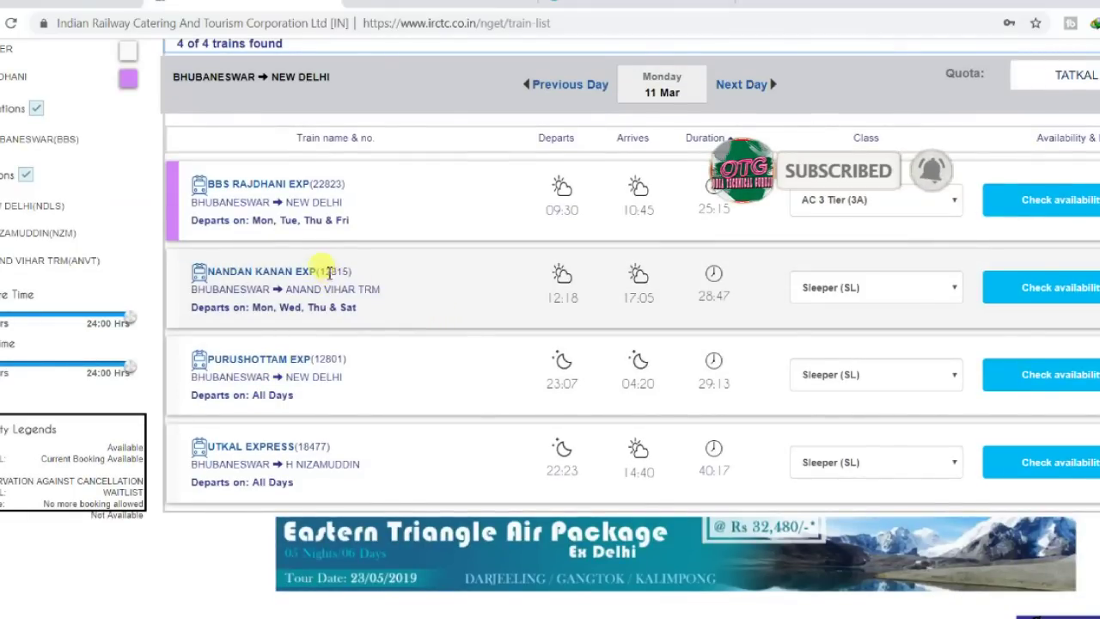
drag(325, 270, 333, 273)
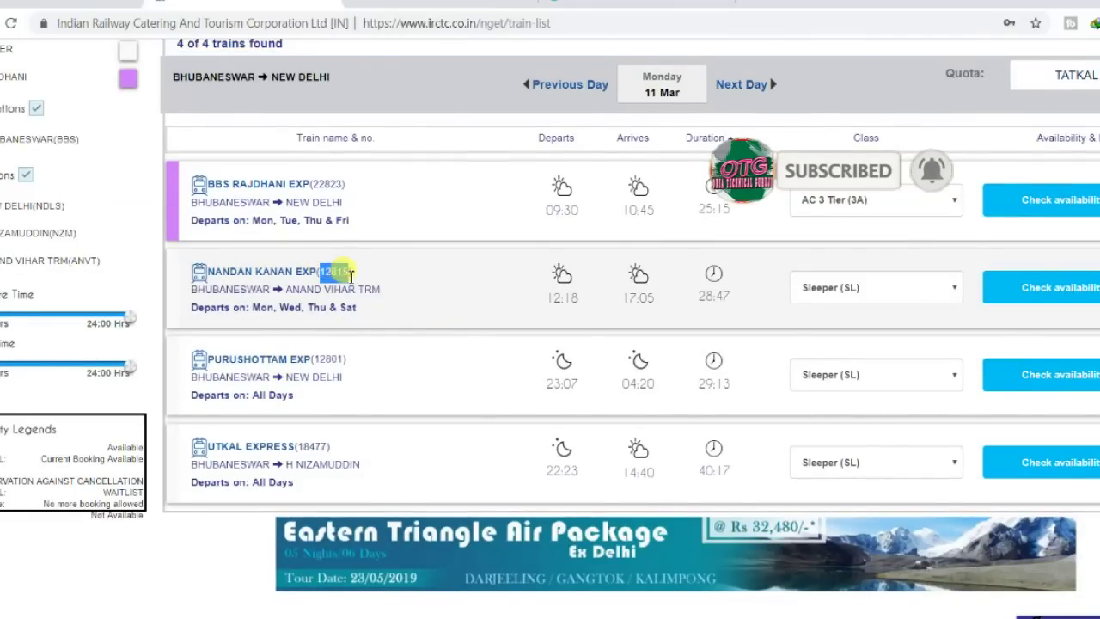
right_click(348, 273)
click(368, 287)
key(ctrl+Tab)
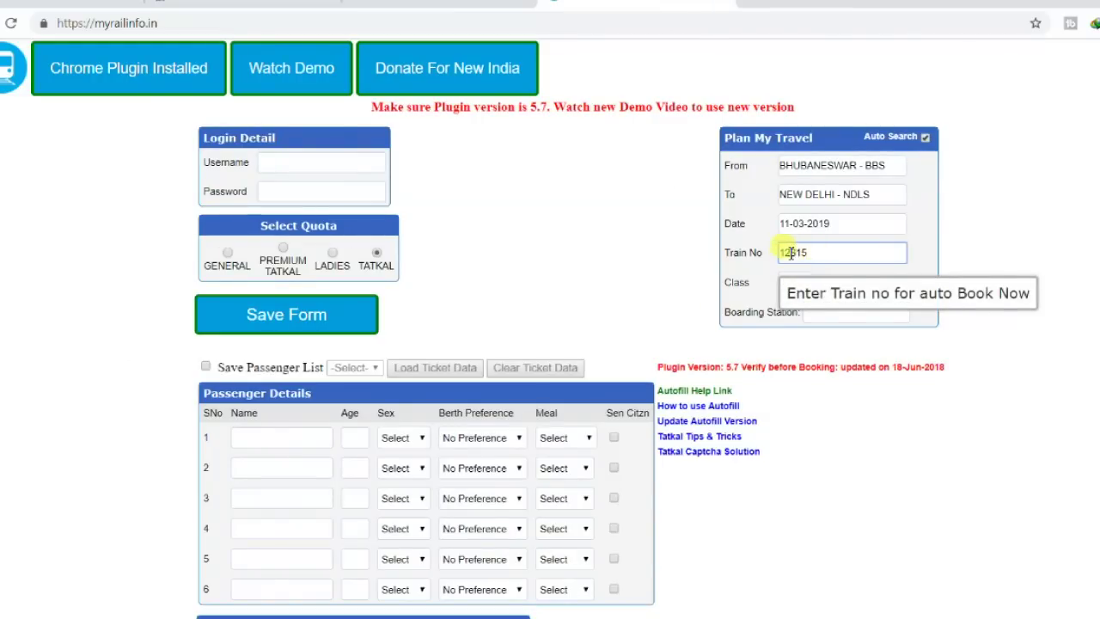
Keep SL as travel class and turn on saving the passenger list.
click(801, 284)
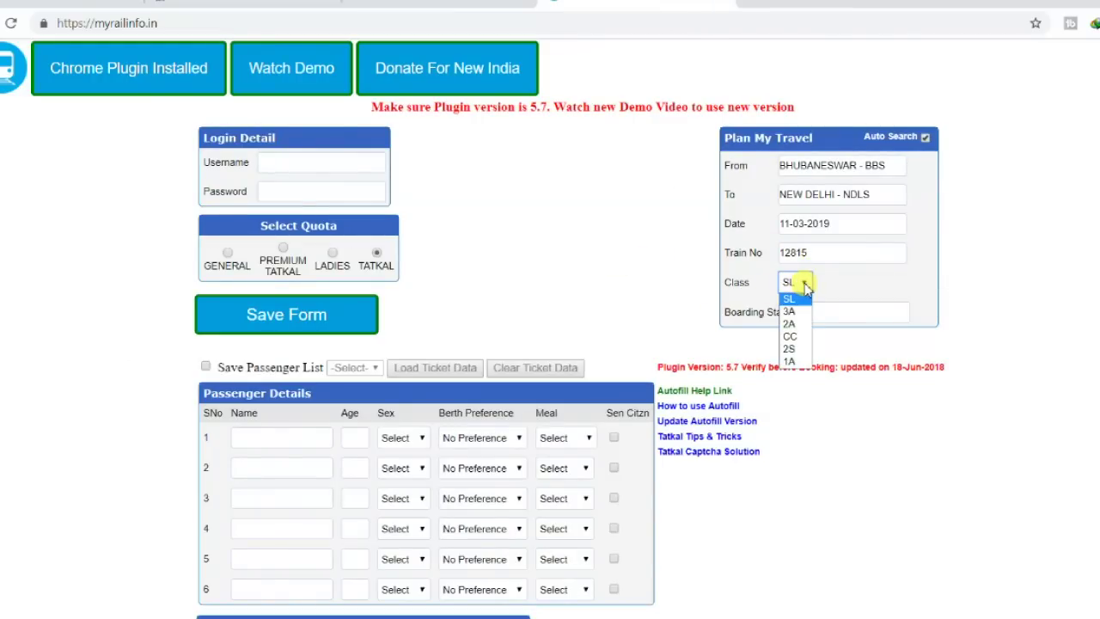
click(855, 307)
click(854, 310)
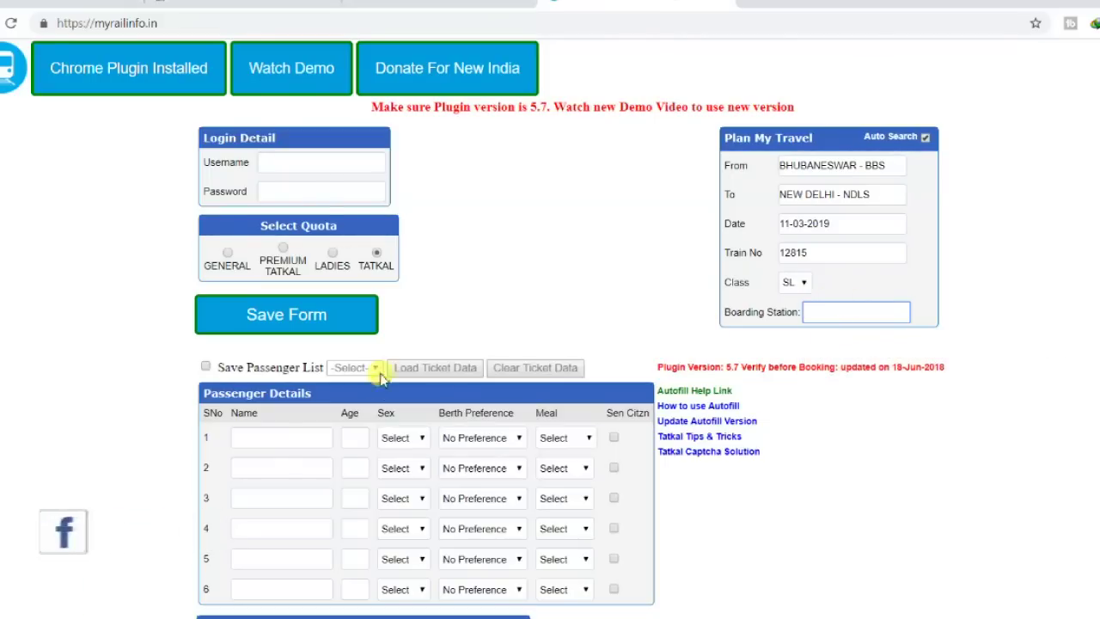
click(206, 368)
click(712, 114)
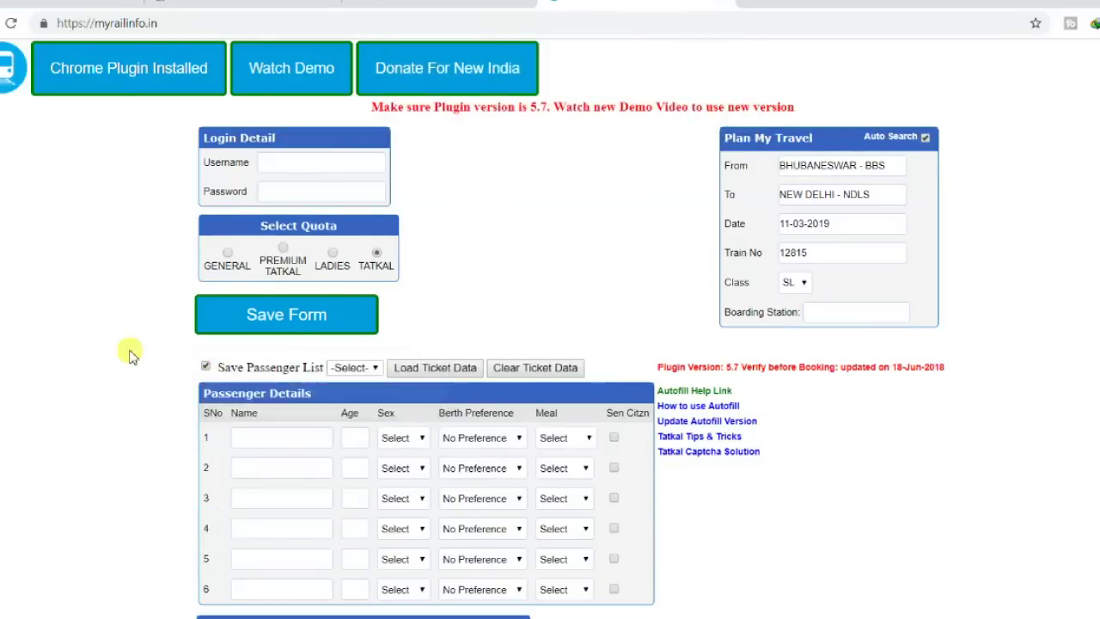
scroll(129, 354, down, 3)
Fill passenger 1 with the traveller's name, age 30, Male and LOWER berth.
click(253, 188)
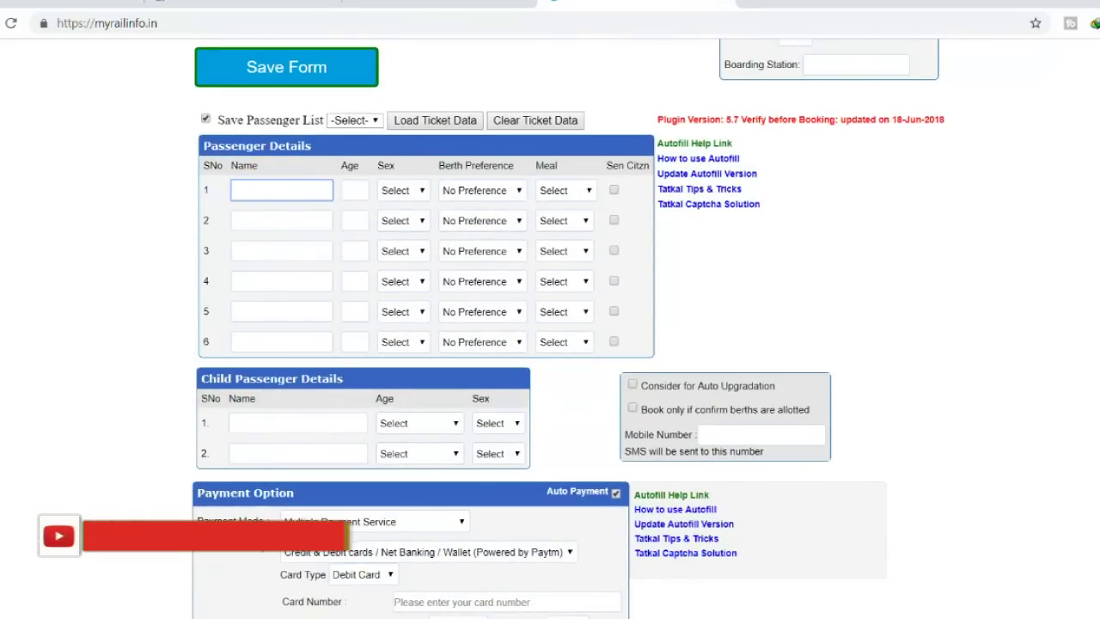
text(O Guruji)
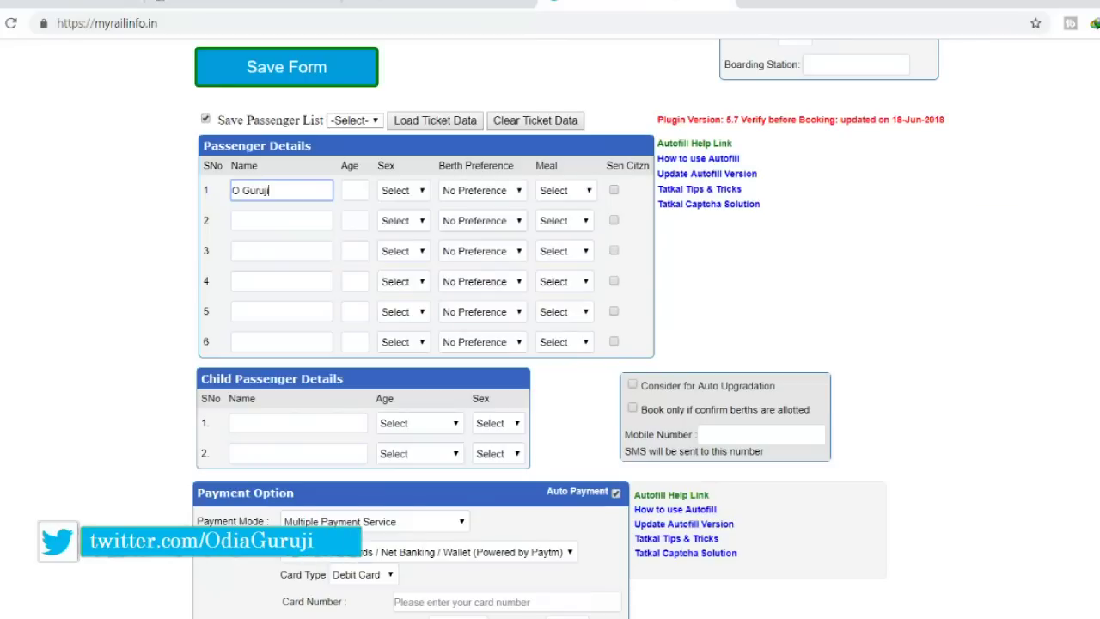
click(367, 195)
text(30)
click(394, 193)
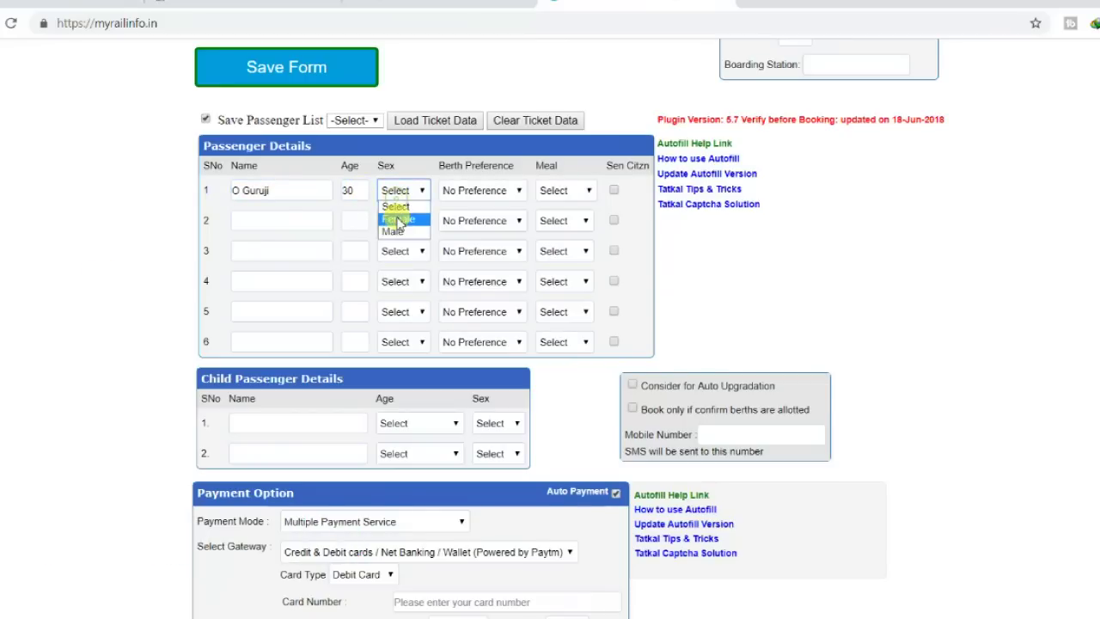
click(396, 233)
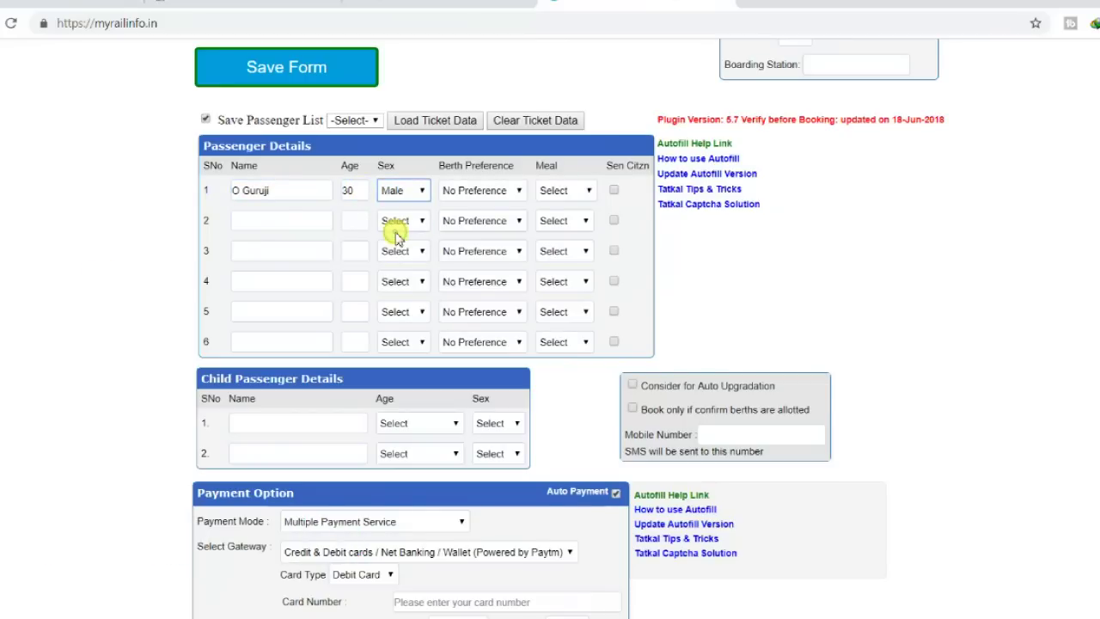
click(512, 194)
click(469, 218)
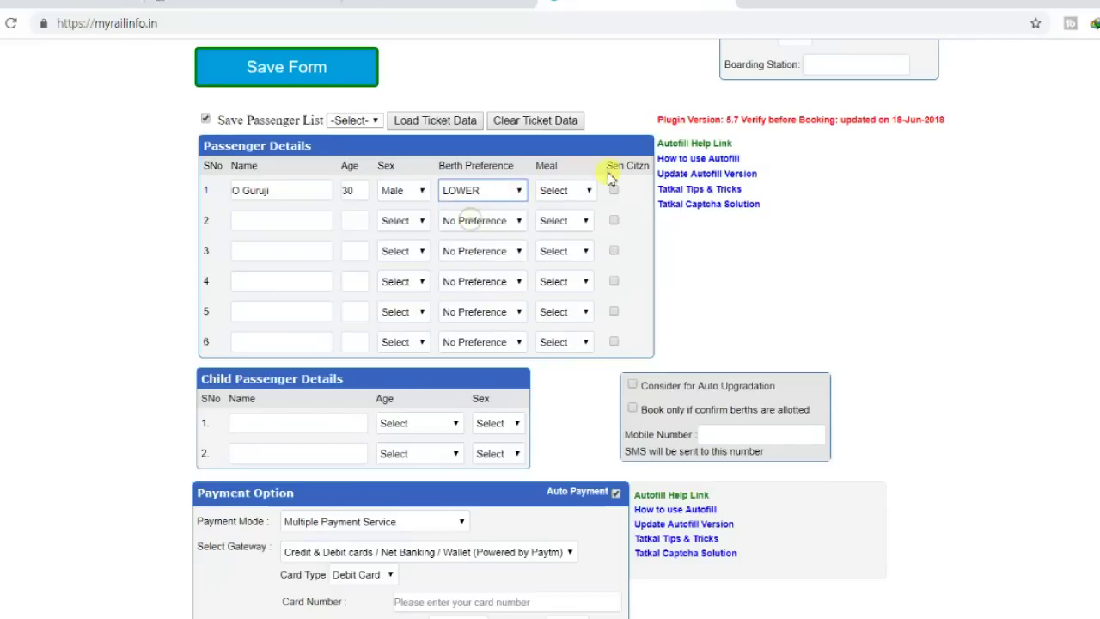
click(571, 193)
click(534, 243)
Enter the traveller's mobile number and open the Payment Mode list.
scroll(98, 378, down, 3)
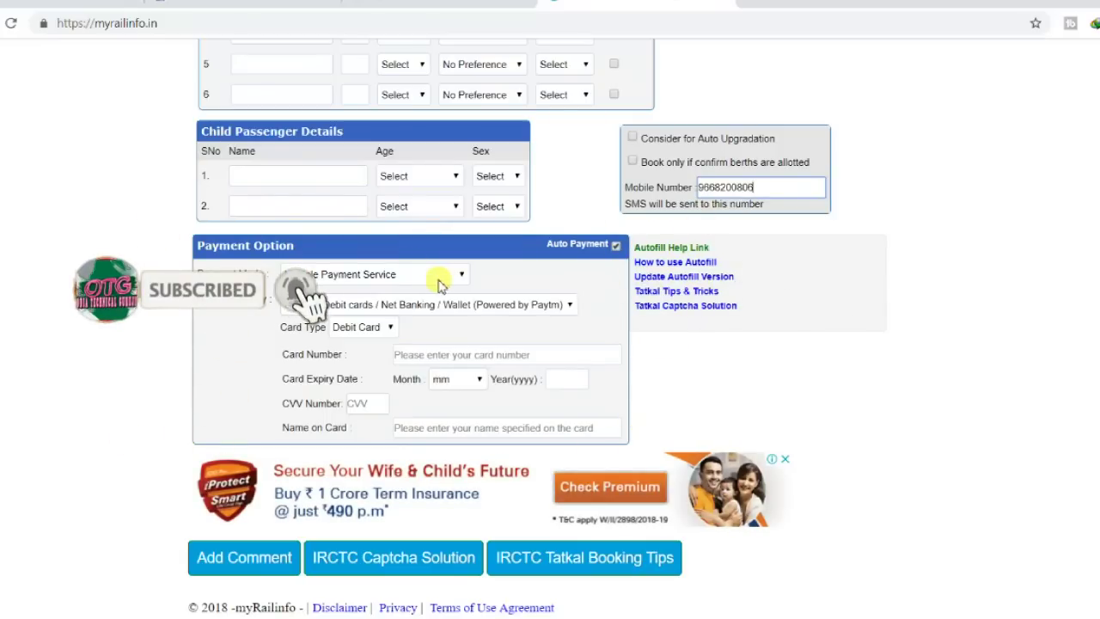
click(460, 275)
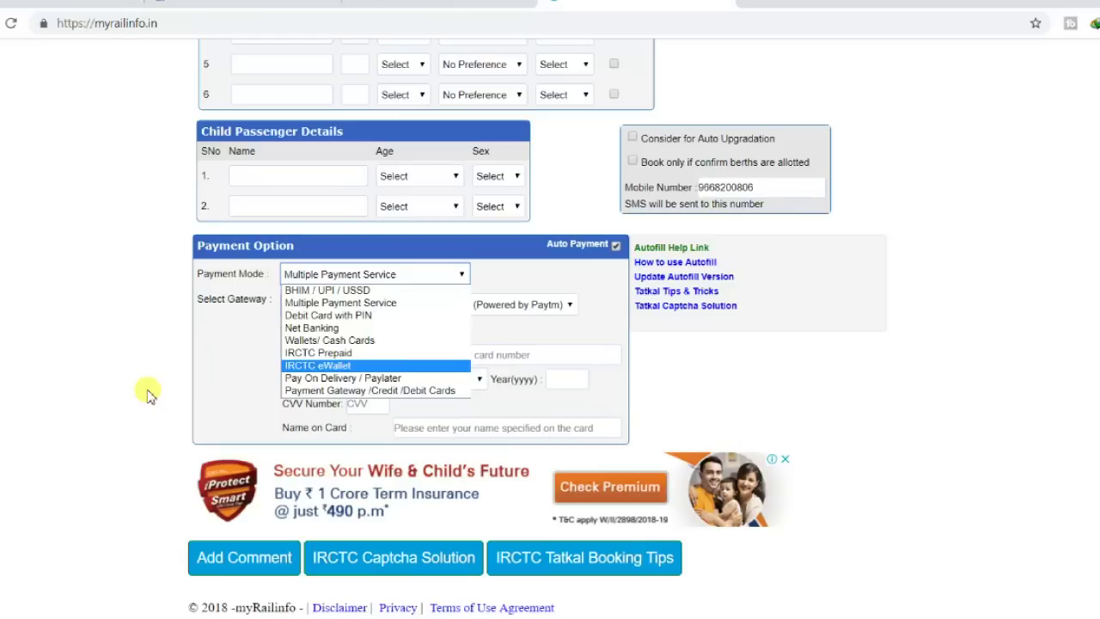
Set payment to Multiple Payment Service via the Credit & Debit cards gateway, Debit Card.
click(329, 323)
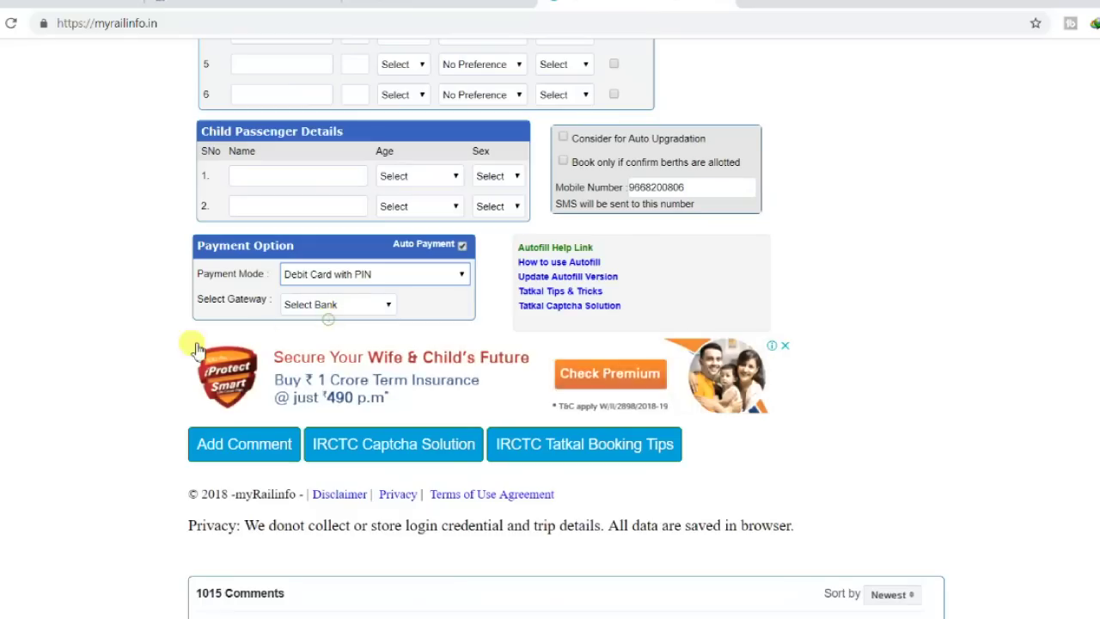
click(365, 275)
click(340, 303)
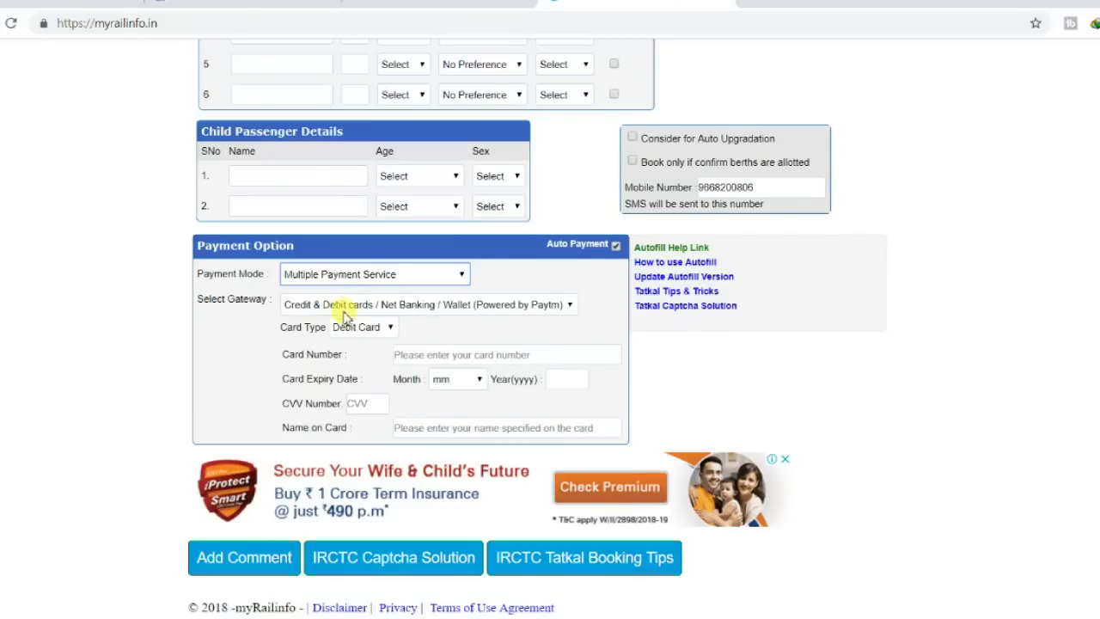
click(346, 311)
click(300, 332)
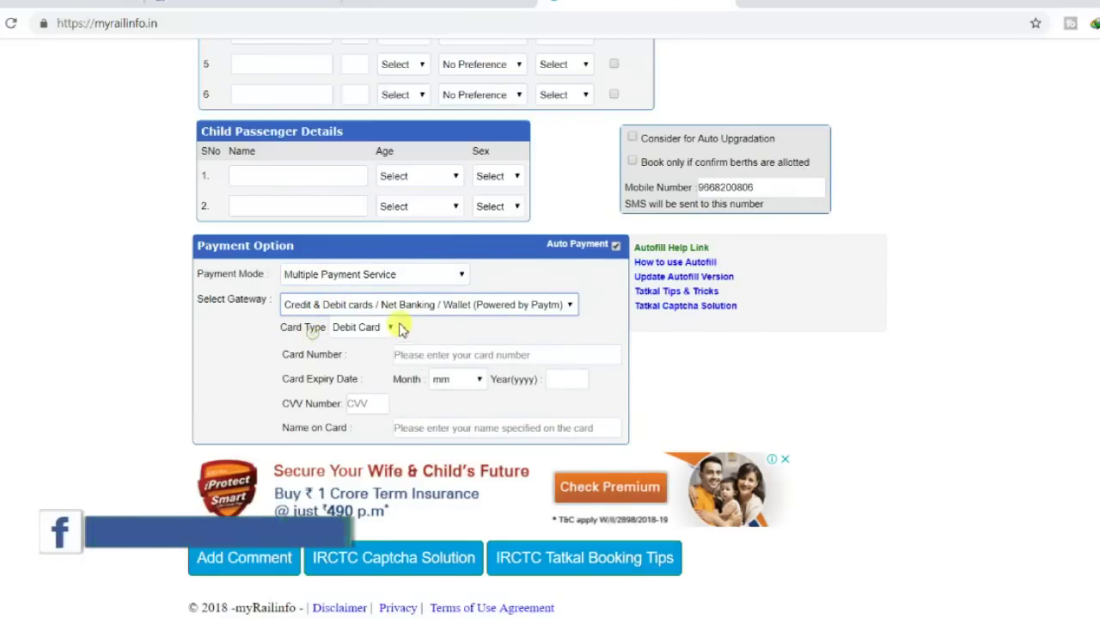
click(355, 326)
click(358, 335)
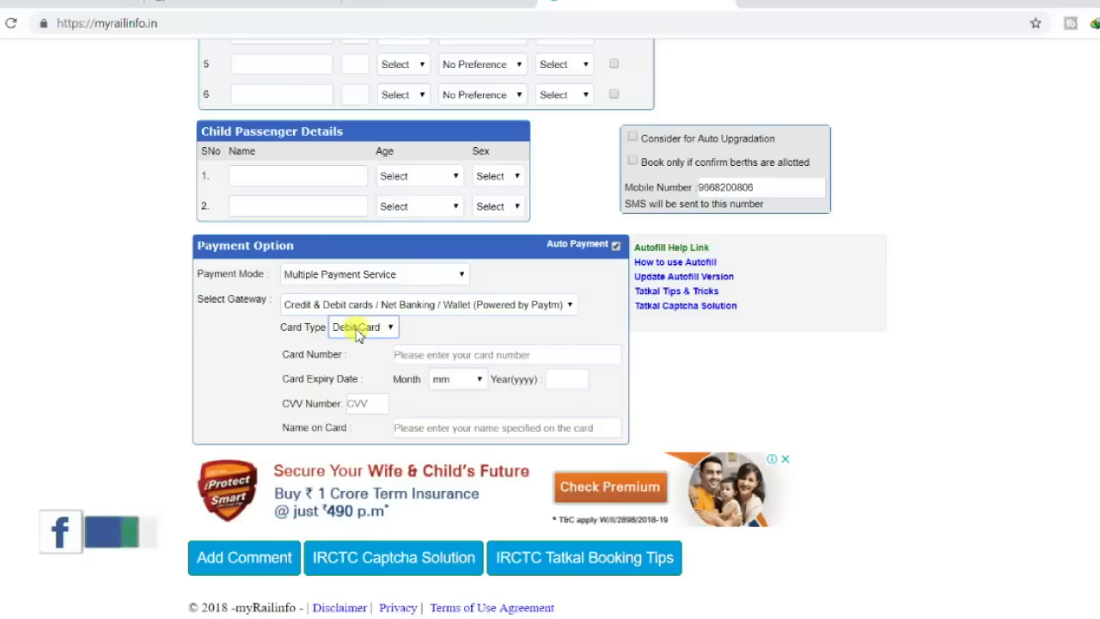
Enter the debit card number and set the expiry month to 02 (Feb).
click(432, 354)
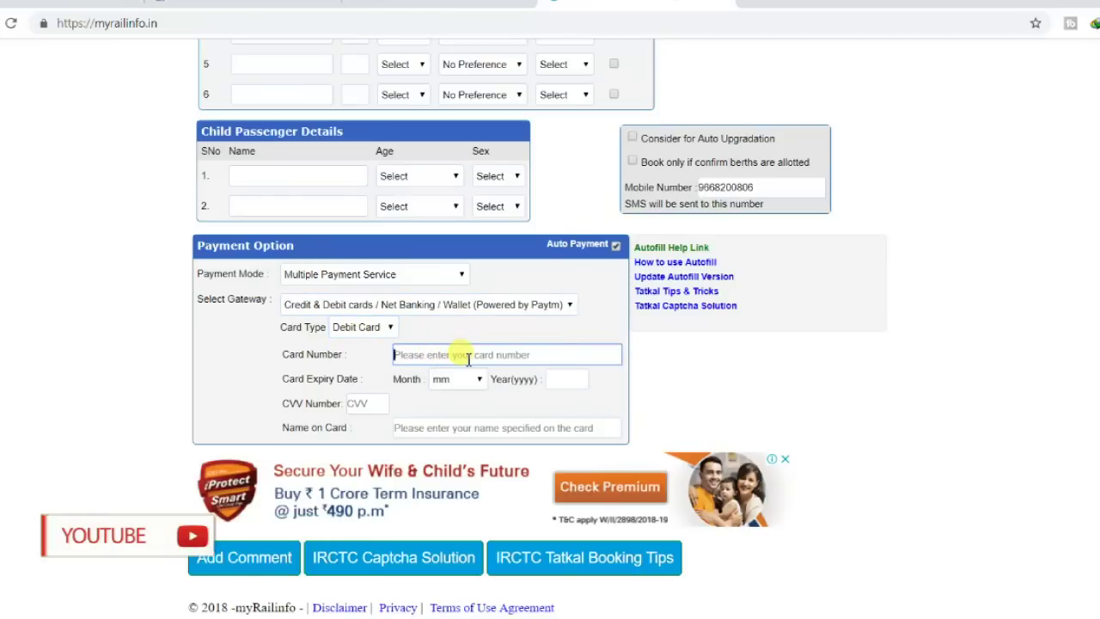
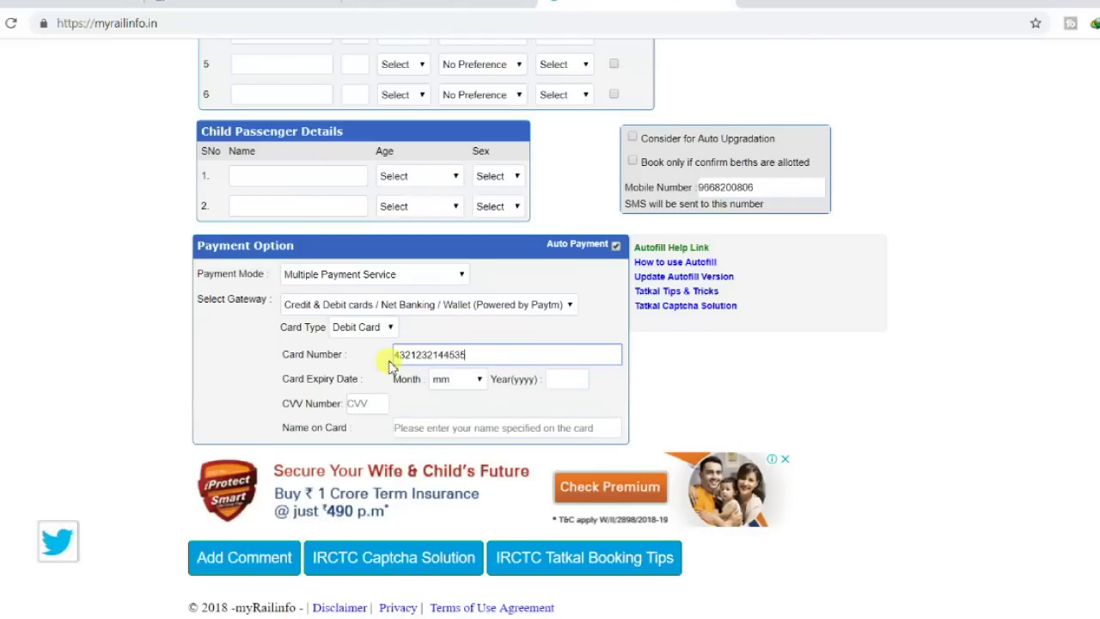
click(448, 379)
click(454, 421)
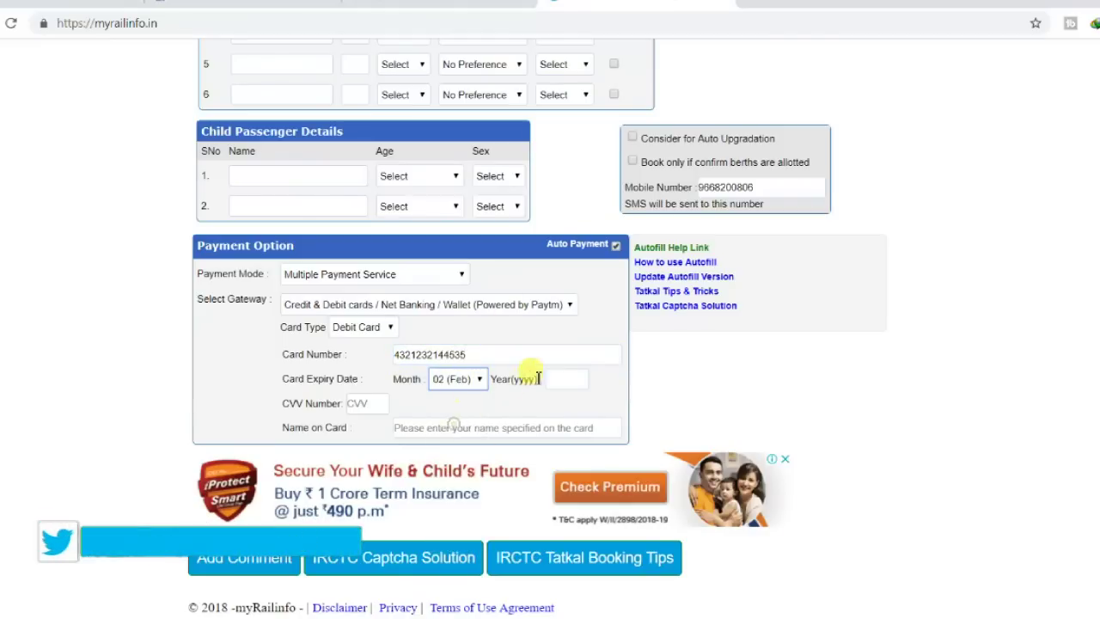
click(563, 379)
click(354, 405)
click(455, 427)
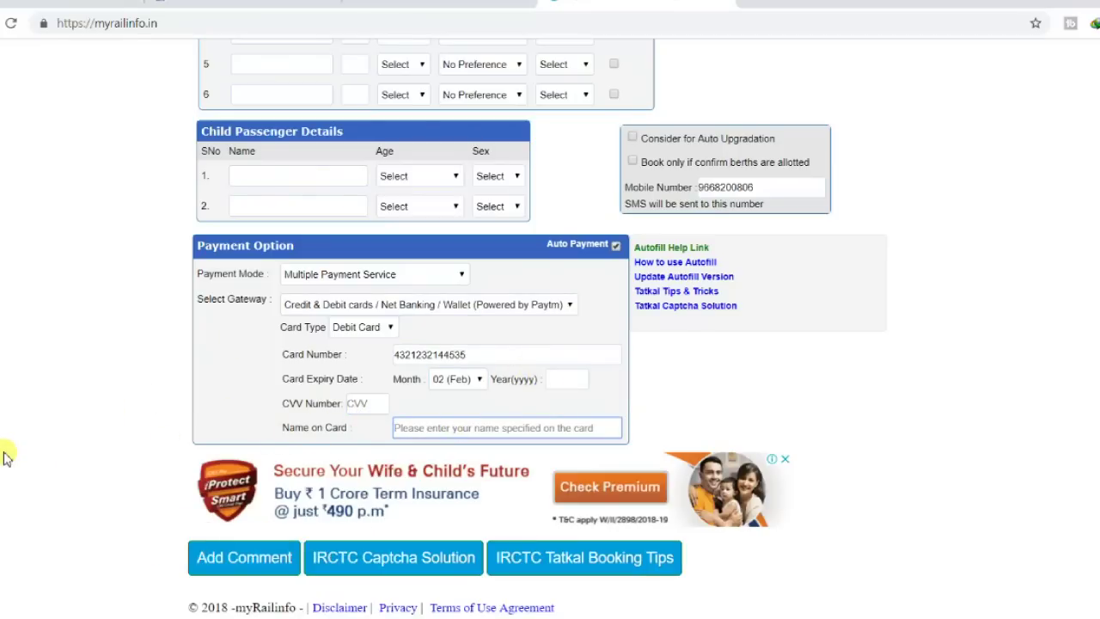
Save the form and acknowledge the 'Your data has been saved' alert.
scroll(4, 457, up, 6)
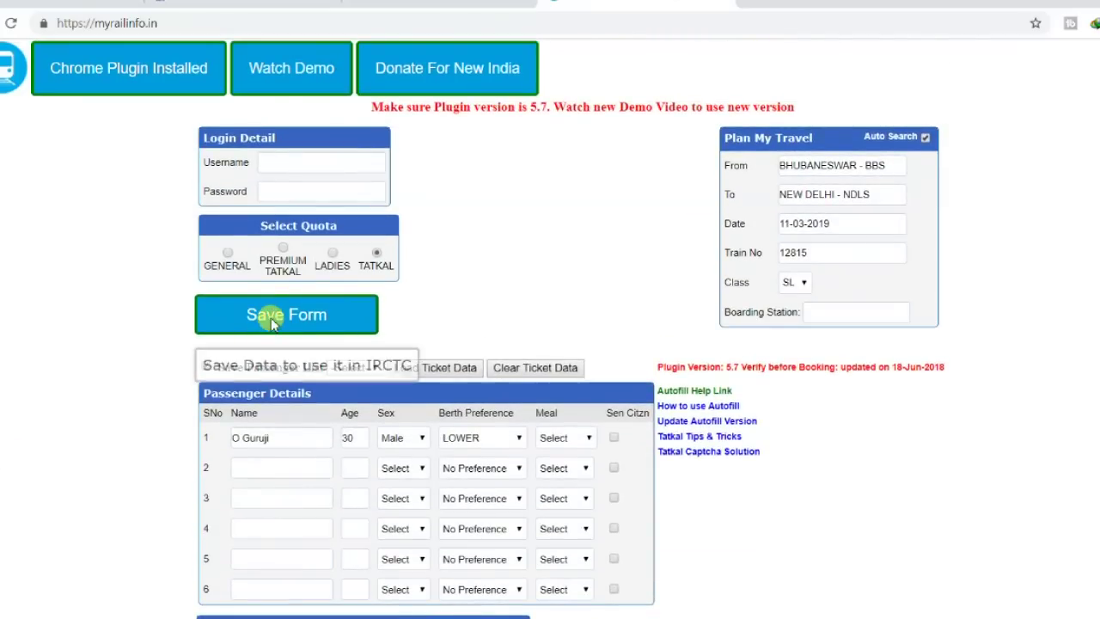
click(270, 318)
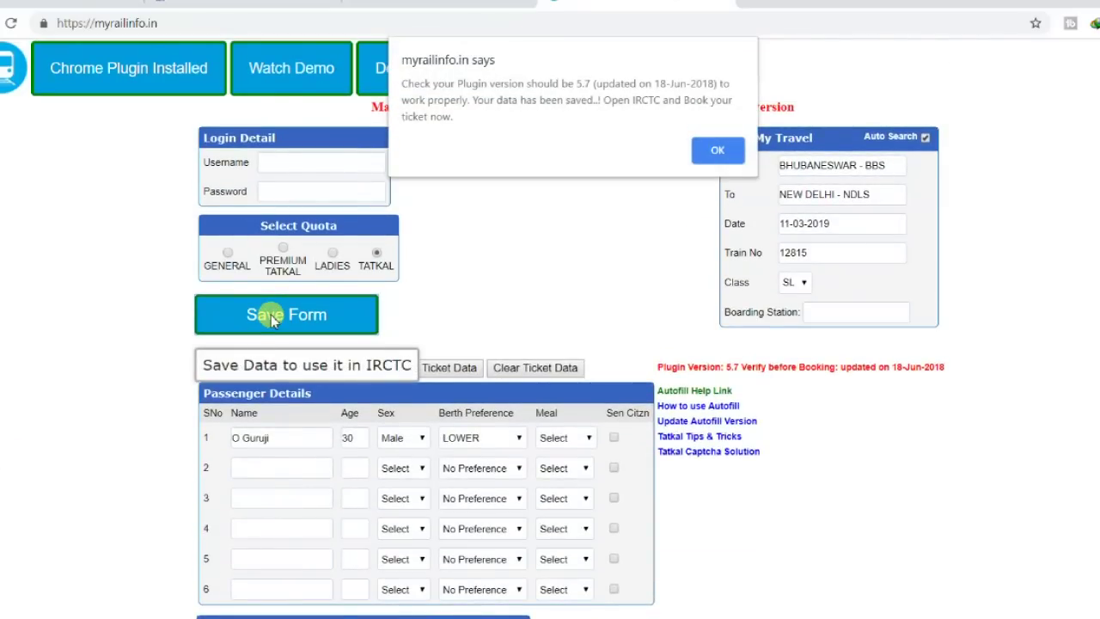
click(712, 150)
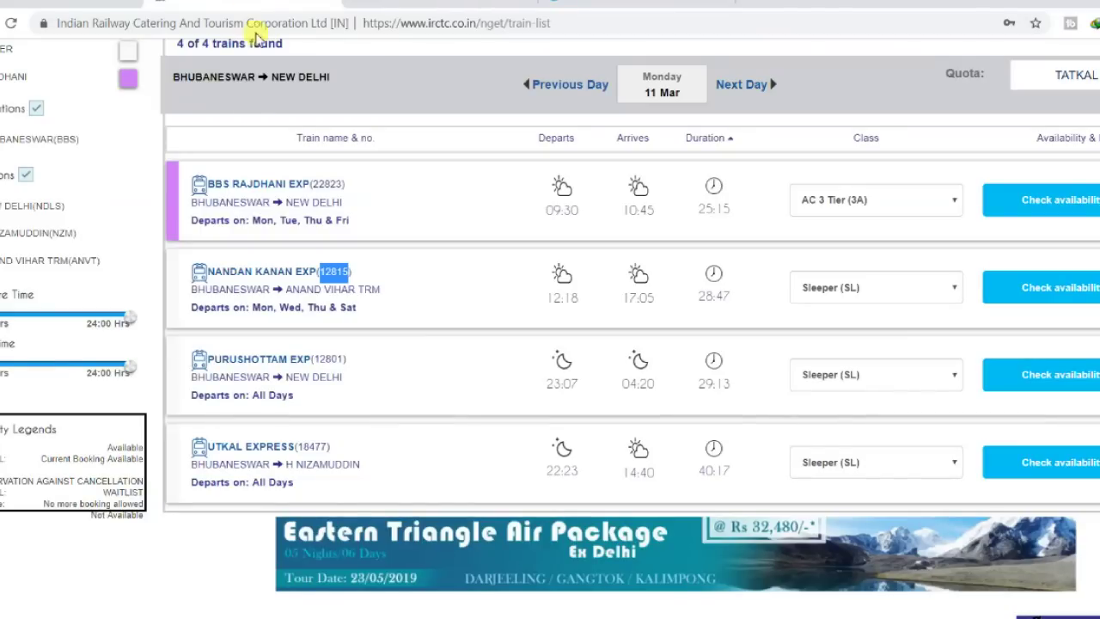
Check availability for Nandan Kanan Exp 12815, see AVAILABLE, and return to myRailinfo.
scroll(246, 216, up, 1)
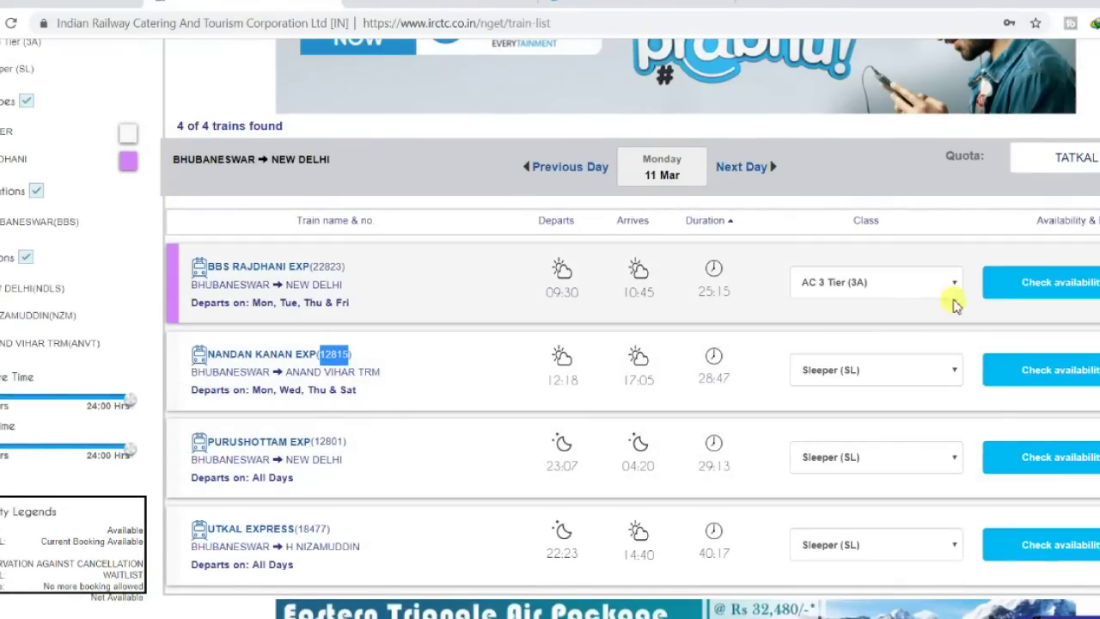
click(1036, 370)
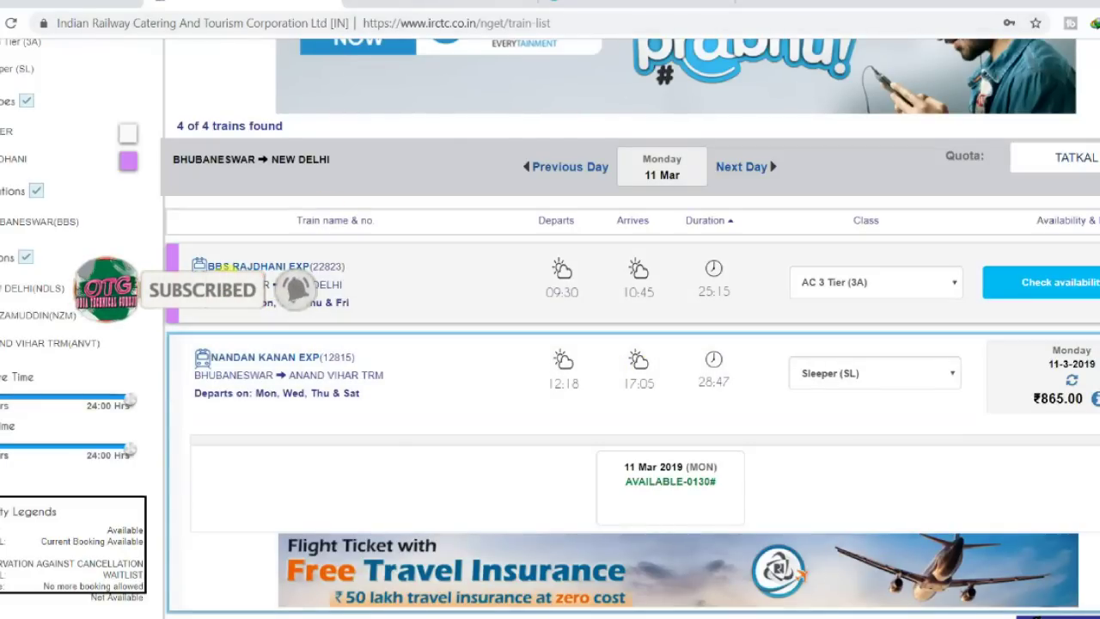
scroll(820, 393, down, 1)
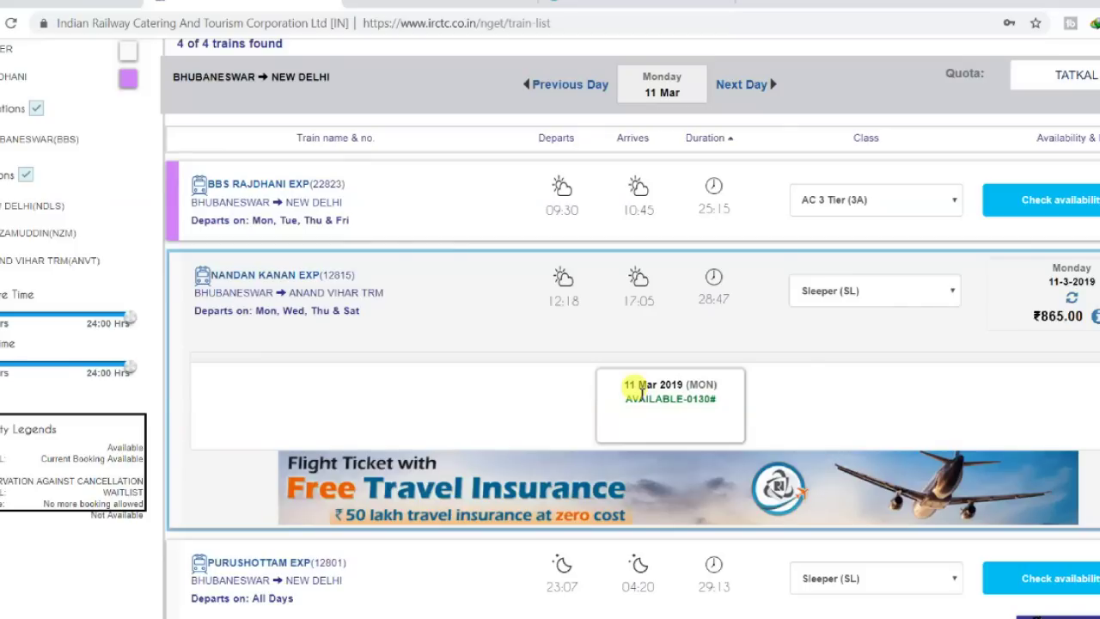
scroll(639, 344, up, 5)
key(ctrl+Tab)
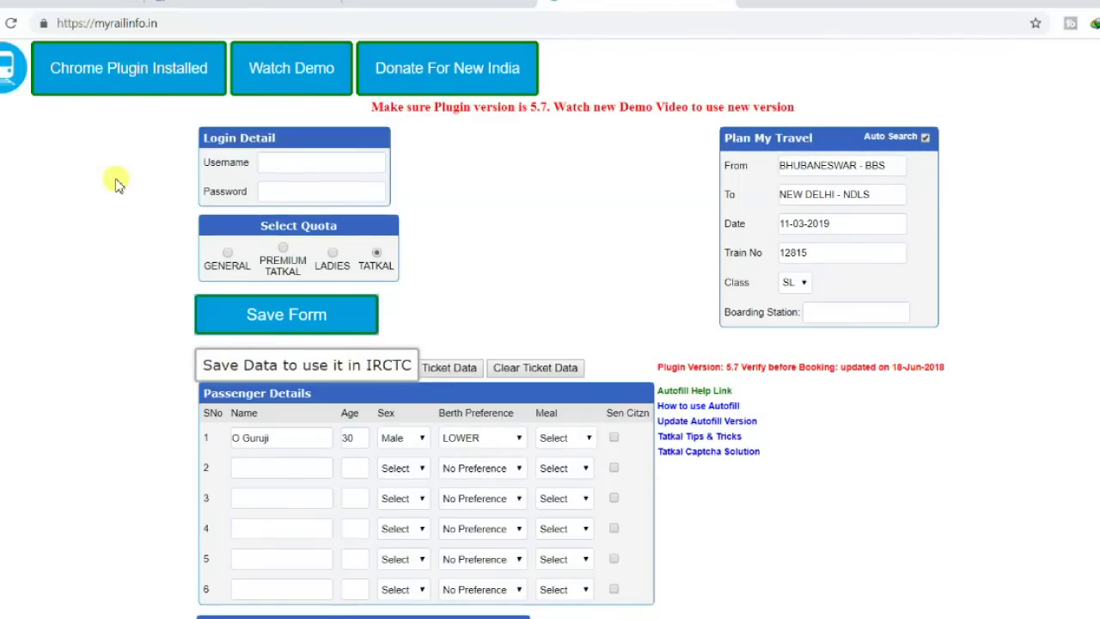
Scroll through the page comments and back, then switch to the YouTube channel tab.
scroll(138, 376, down, 12)
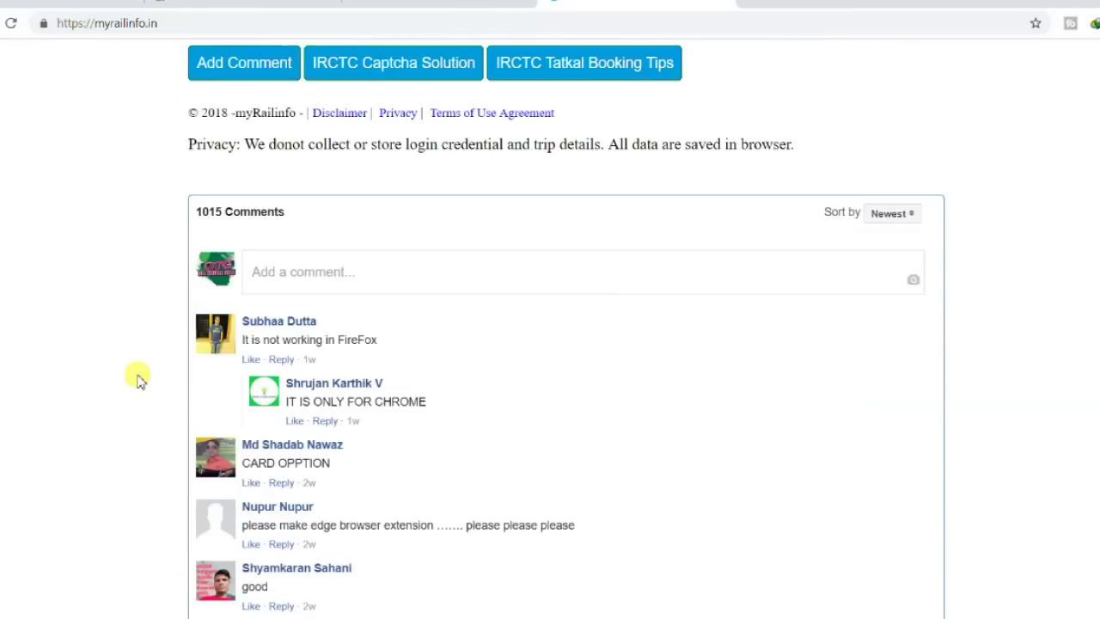
scroll(283, 255, down, 5)
scroll(249, 315, down, 8)
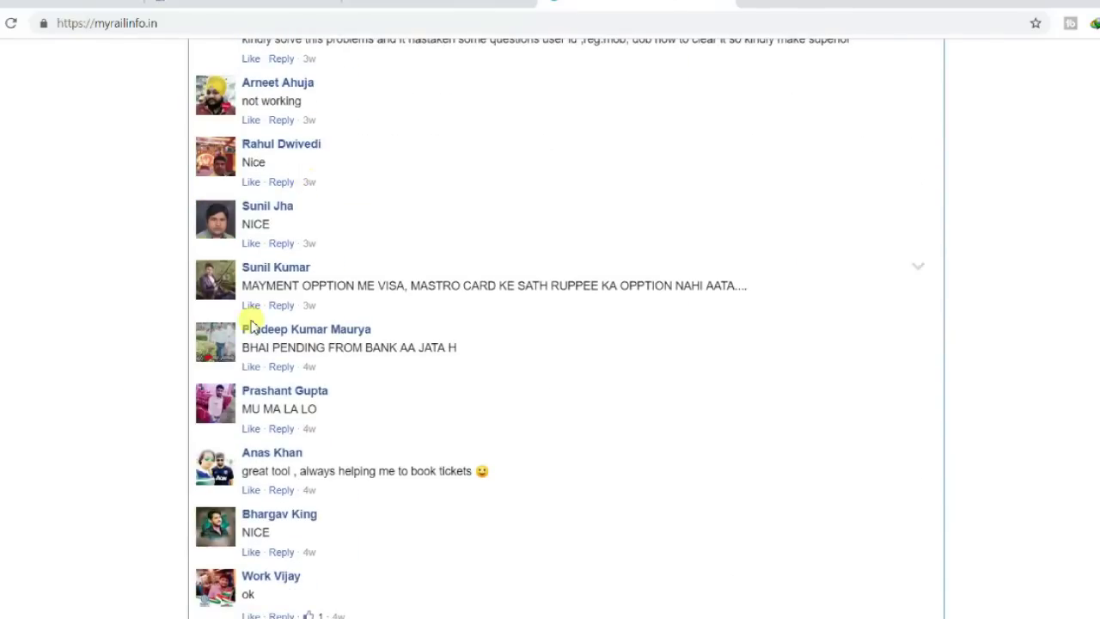
scroll(251, 324, down, 5)
scroll(201, 364, down, 10)
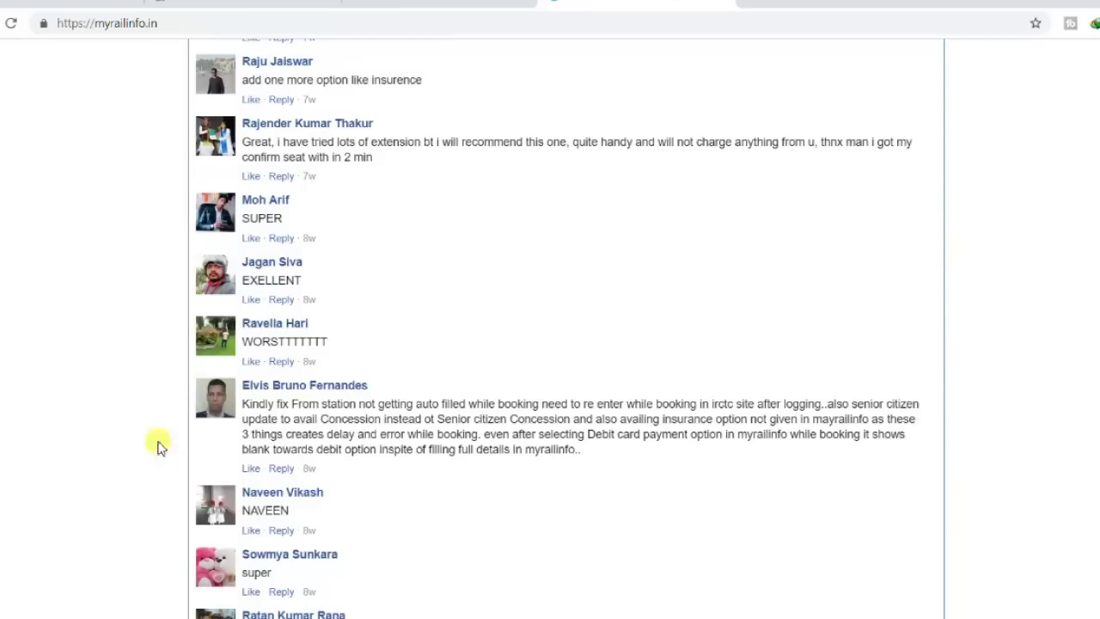
scroll(344, 467, down, 5)
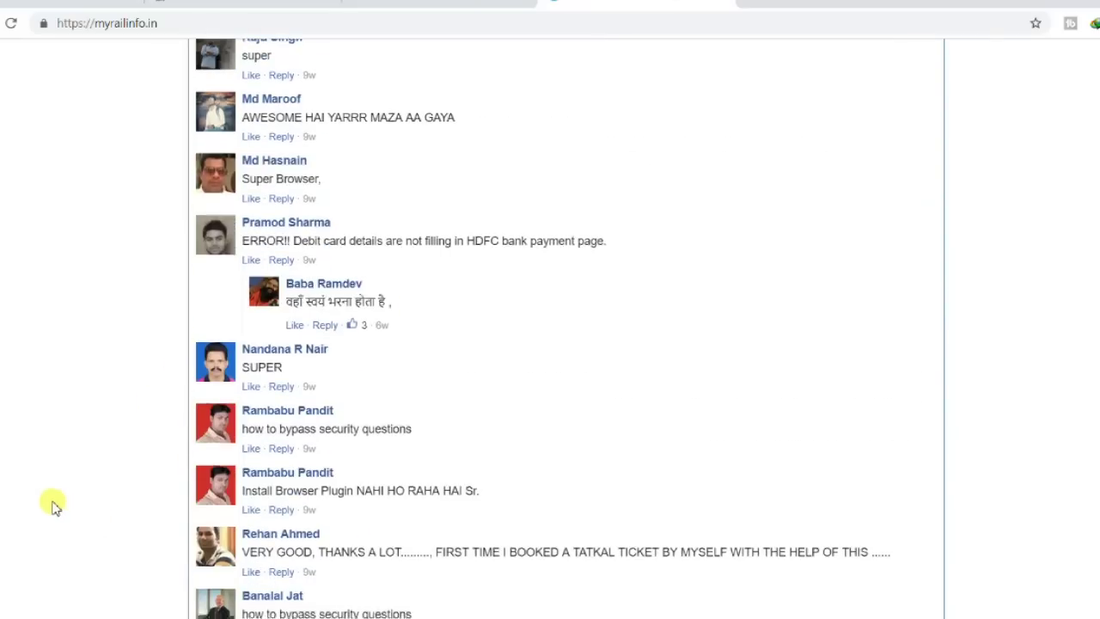
scroll(49, 505, down, 2)
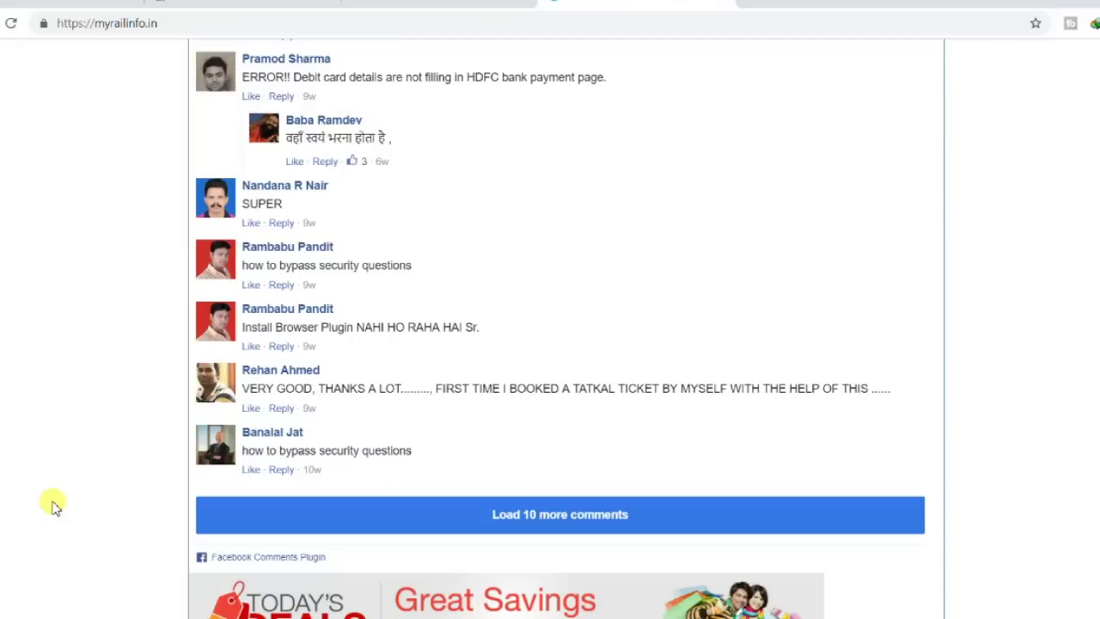
scroll(52, 505, up, 20)
scroll(52, 505, up, 10)
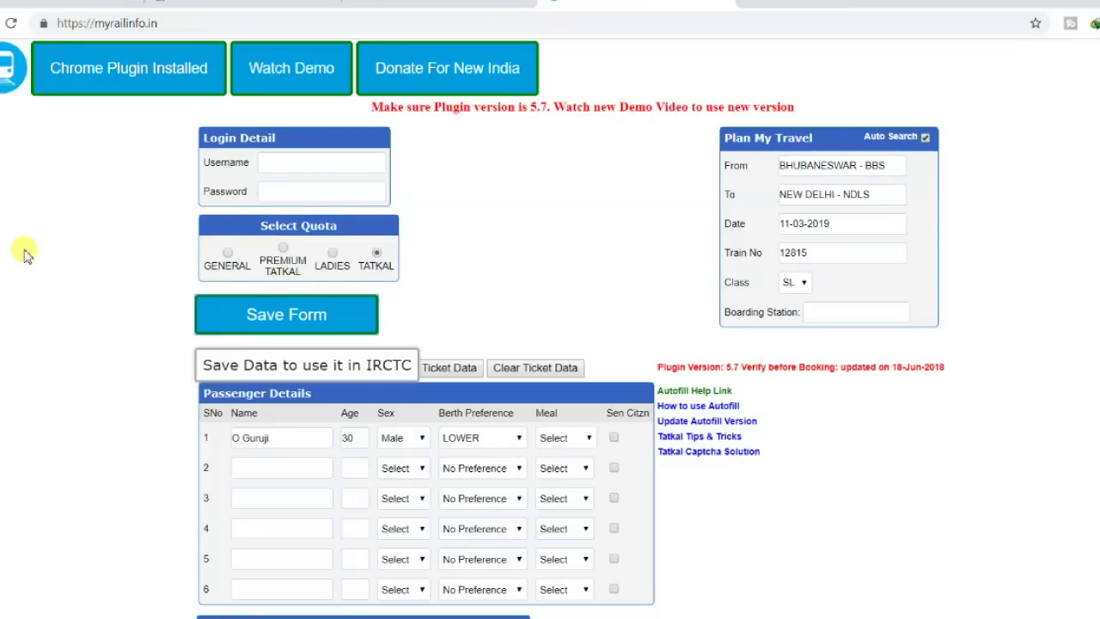
click(69, 5)
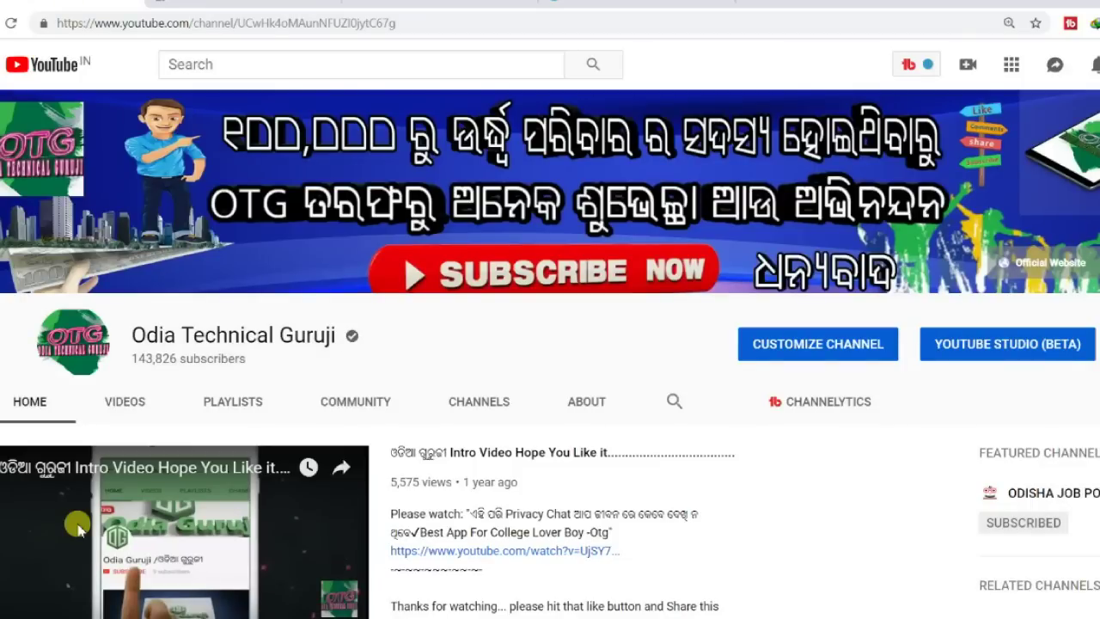
mouse_move(743, 612)
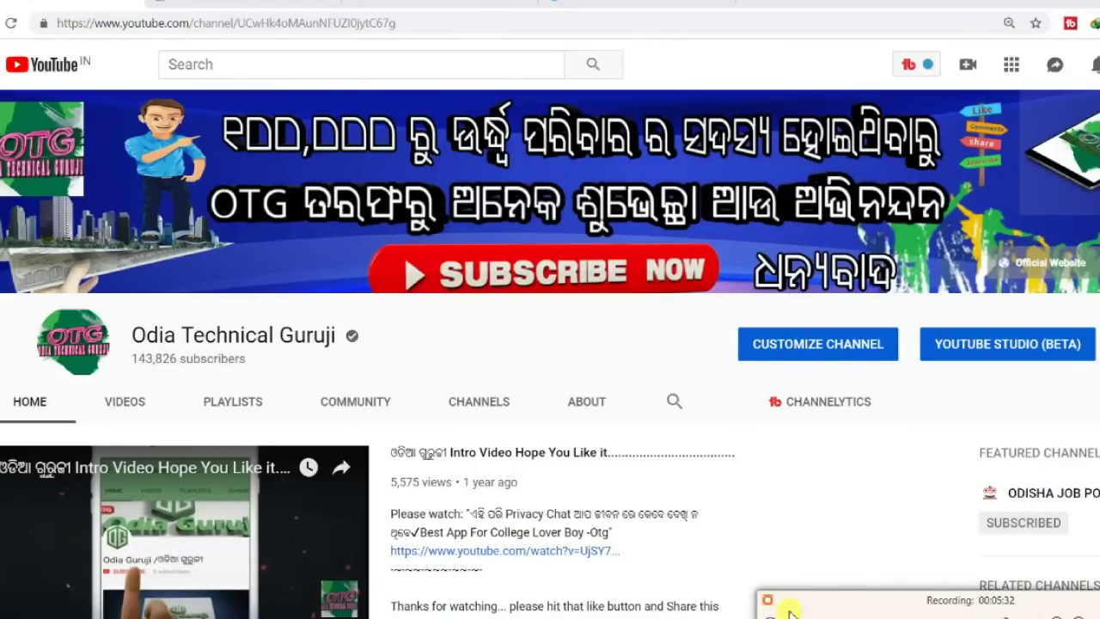